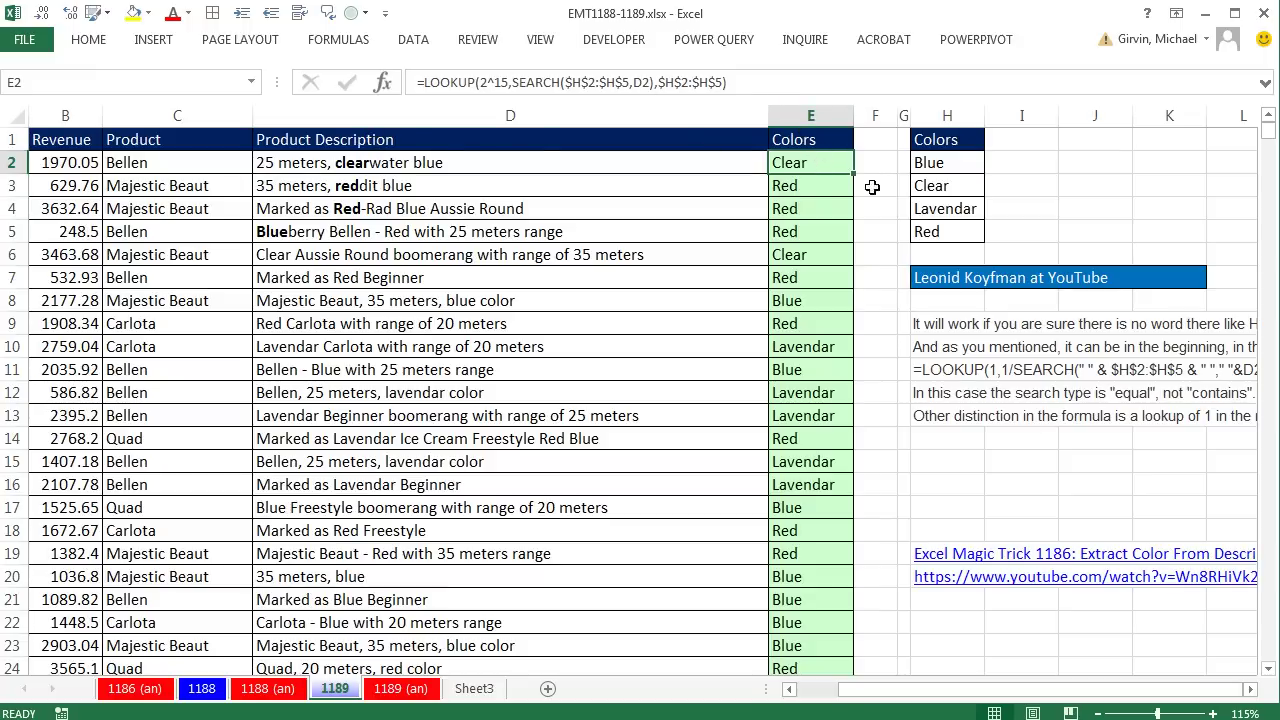
Clear the old LOOKUP colour results from E2 down the Colors column.
drag(929, 162, 929, 231)
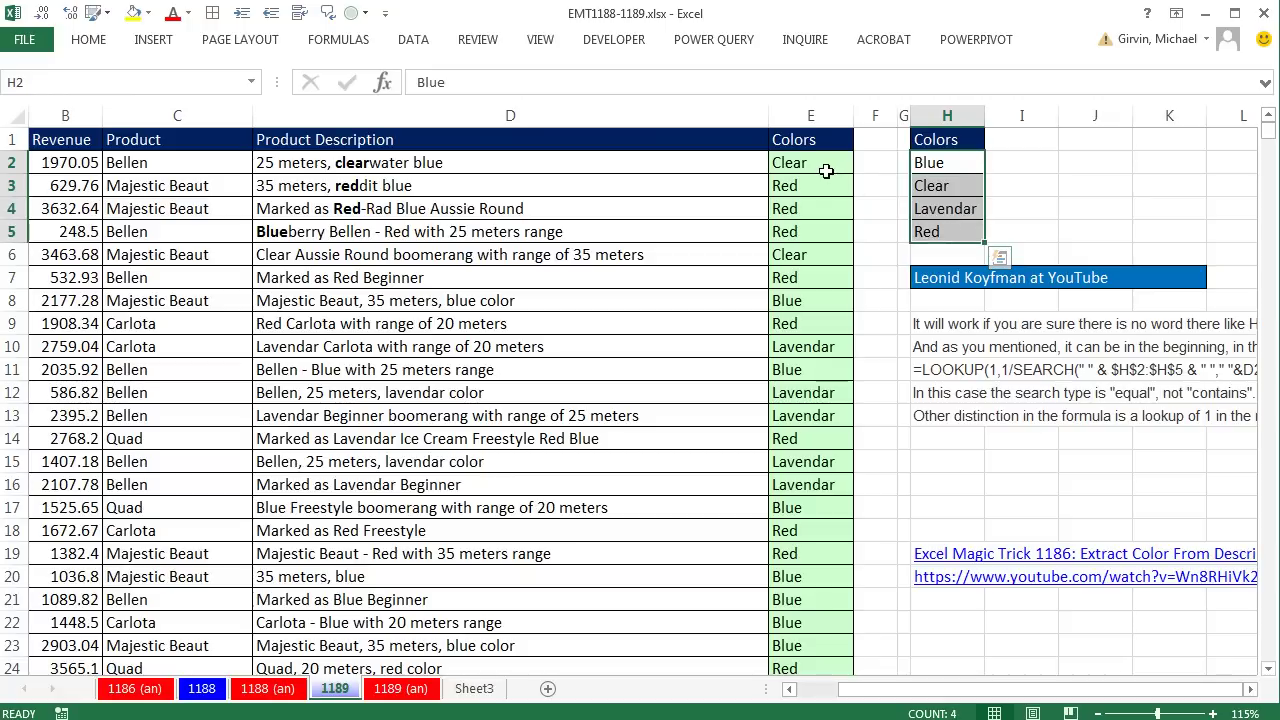
click(822, 166)
double_click(820, 164)
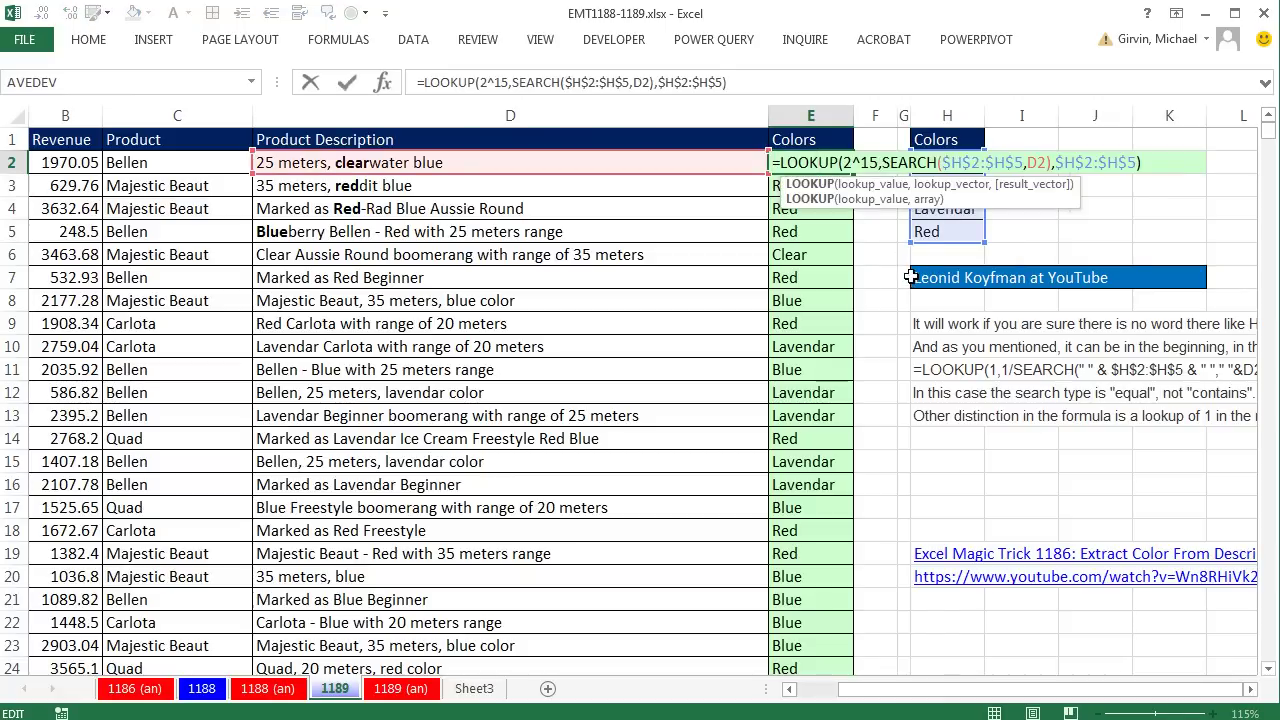
key(Escape)
key(ctrl+shift+Down)
key(Delete)
key(ctrl+BackSpace)
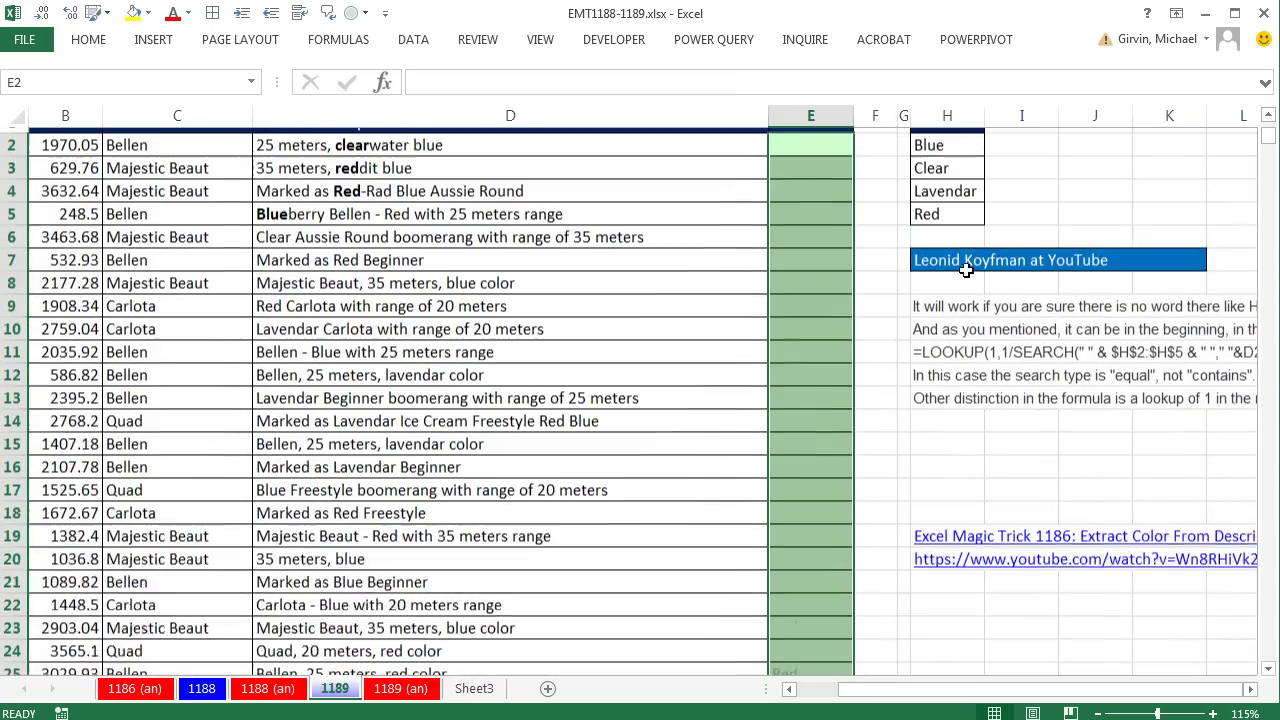
scroll(966, 270, up, 1)
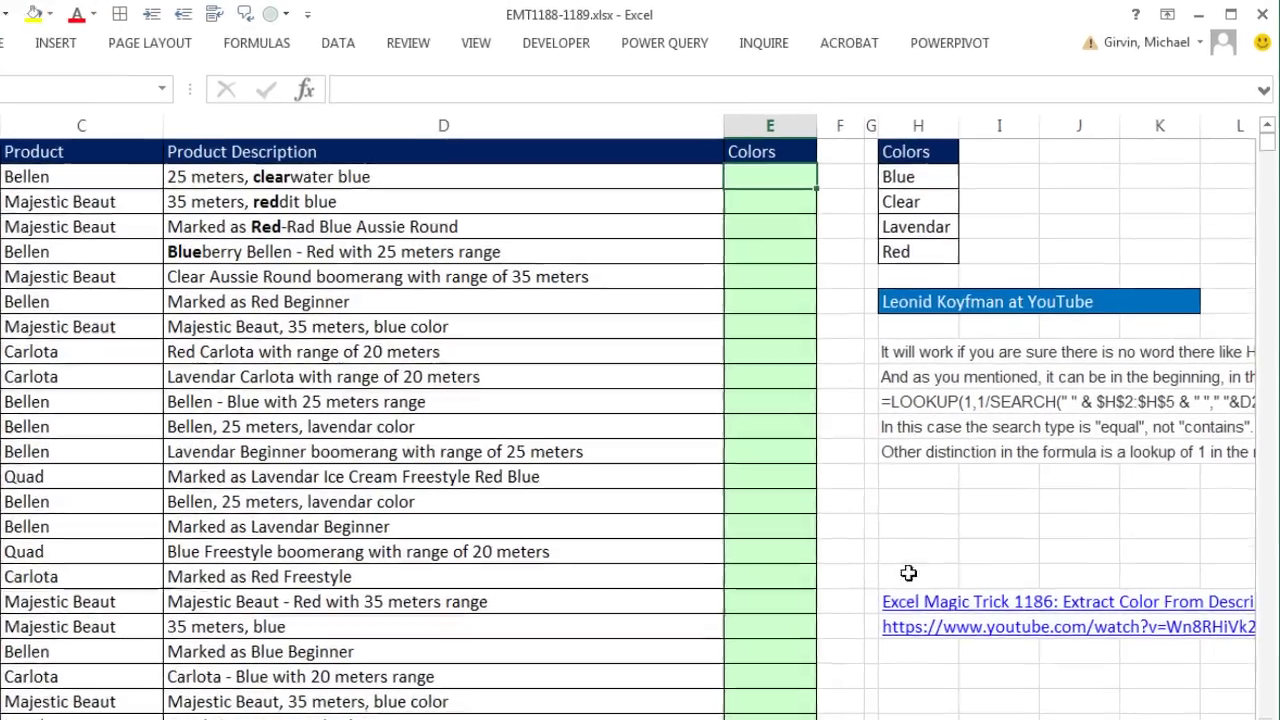
Start E2 with =SEARCH(" "&$H$2:$H$5&" "," "&D2&" ") using an absolute colour range.
text(=se)
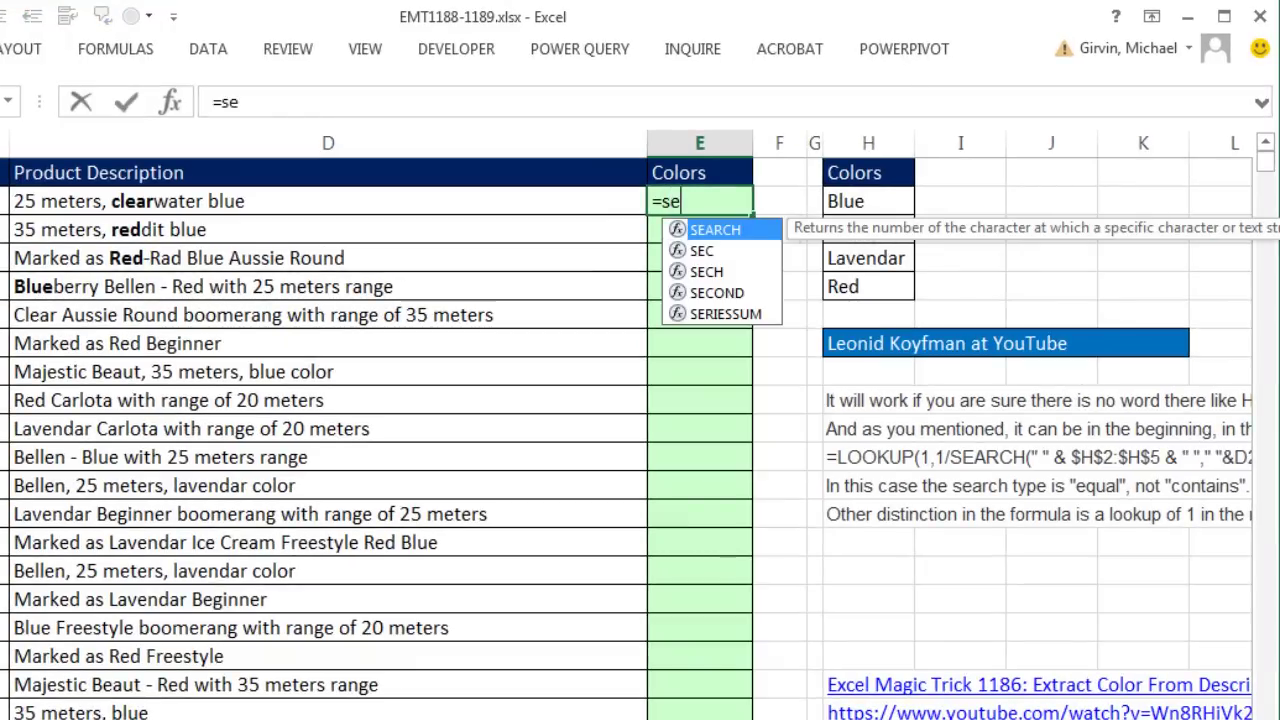
key(Tab)
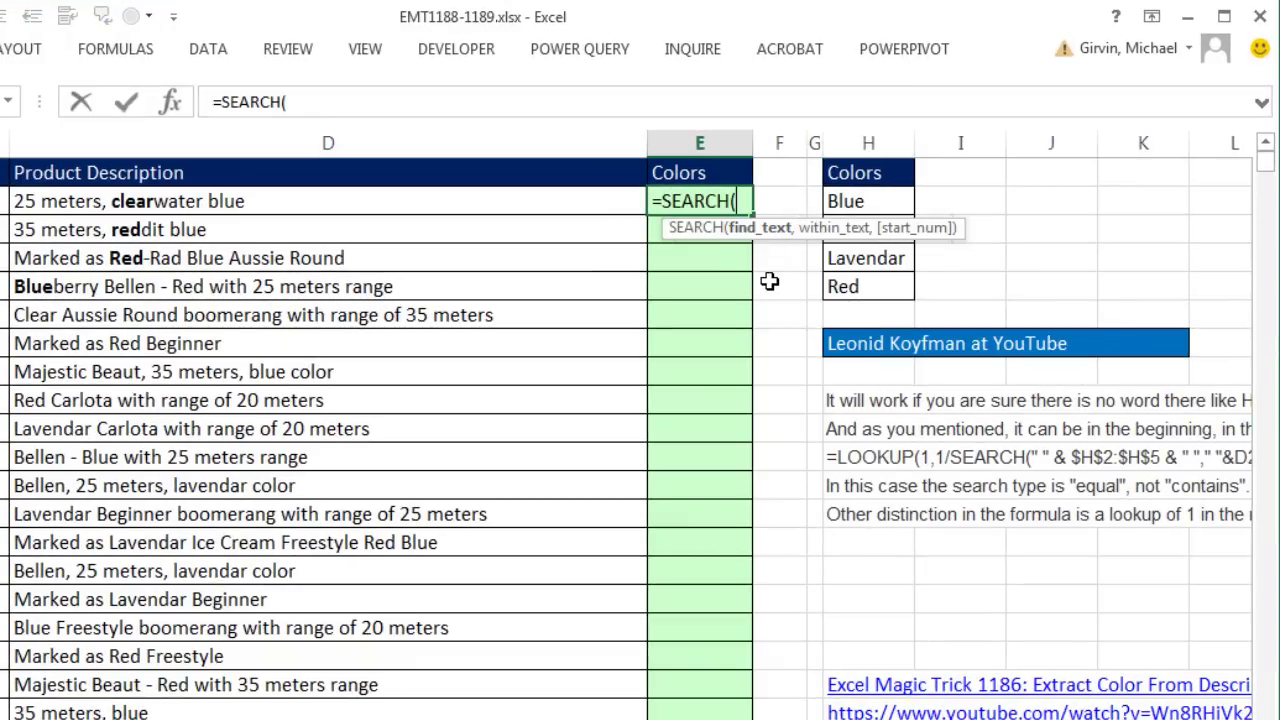
drag(873, 193, 888, 290)
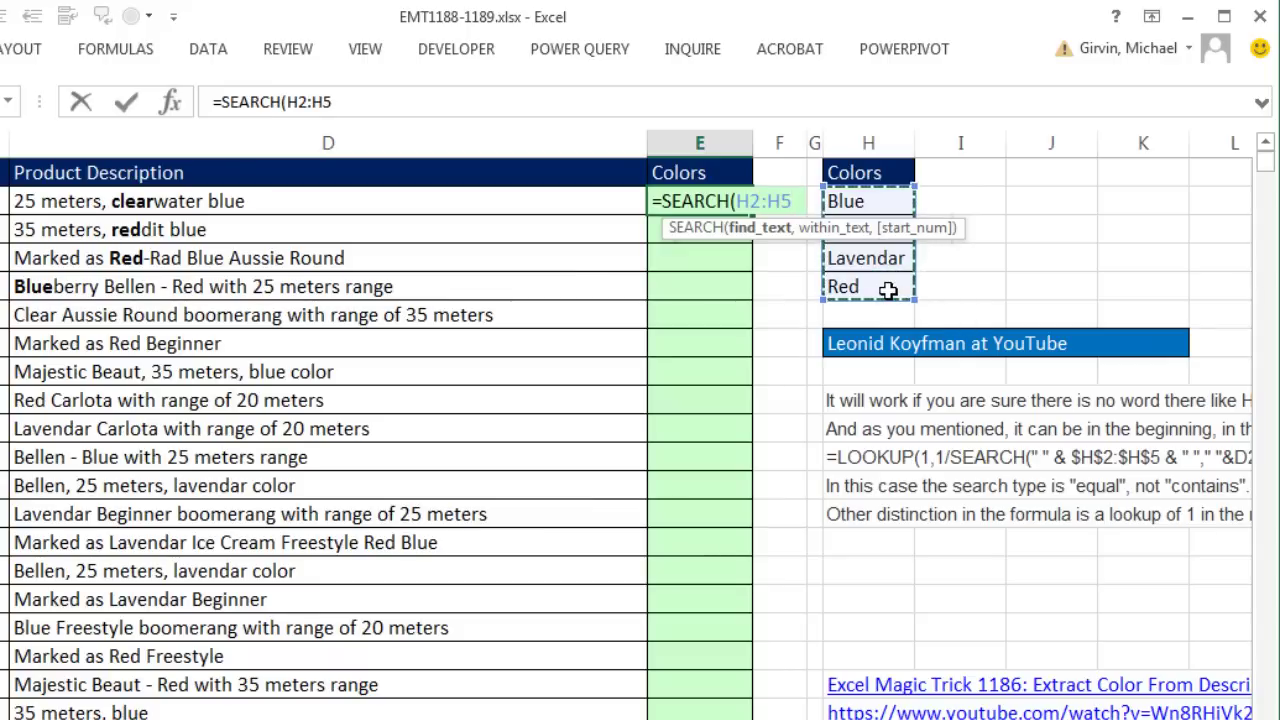
key(F4)
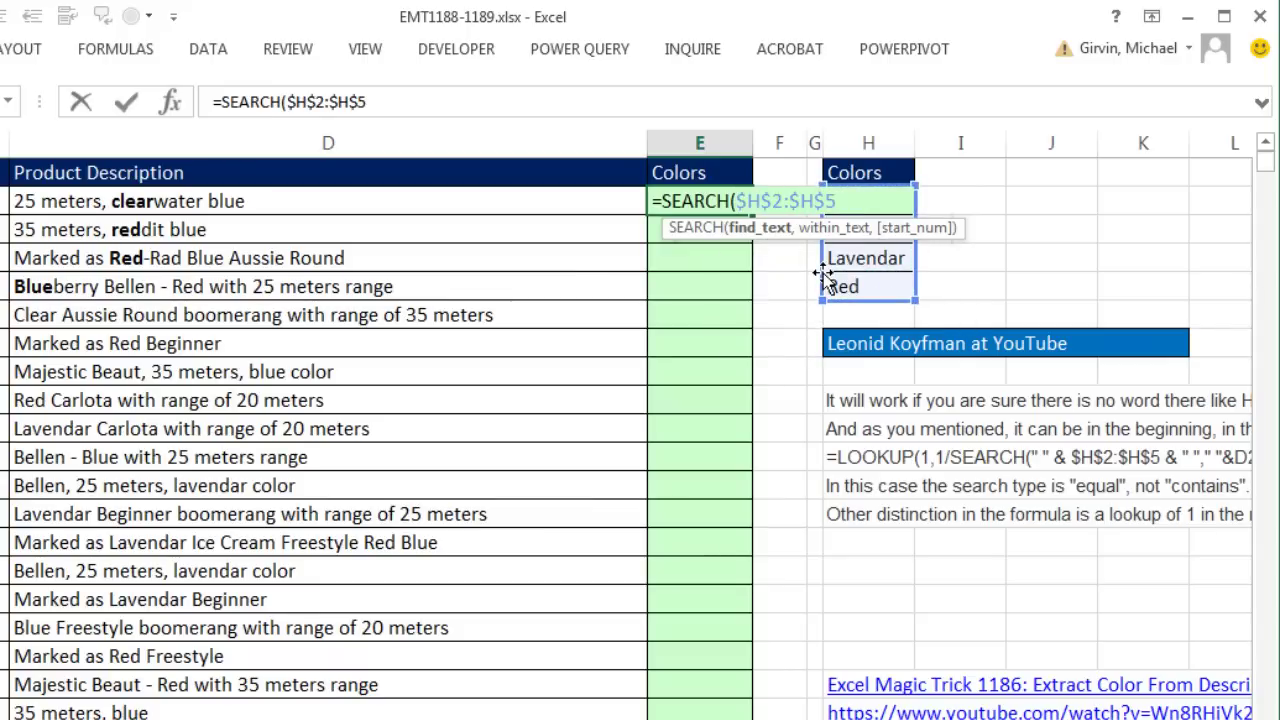
text(")
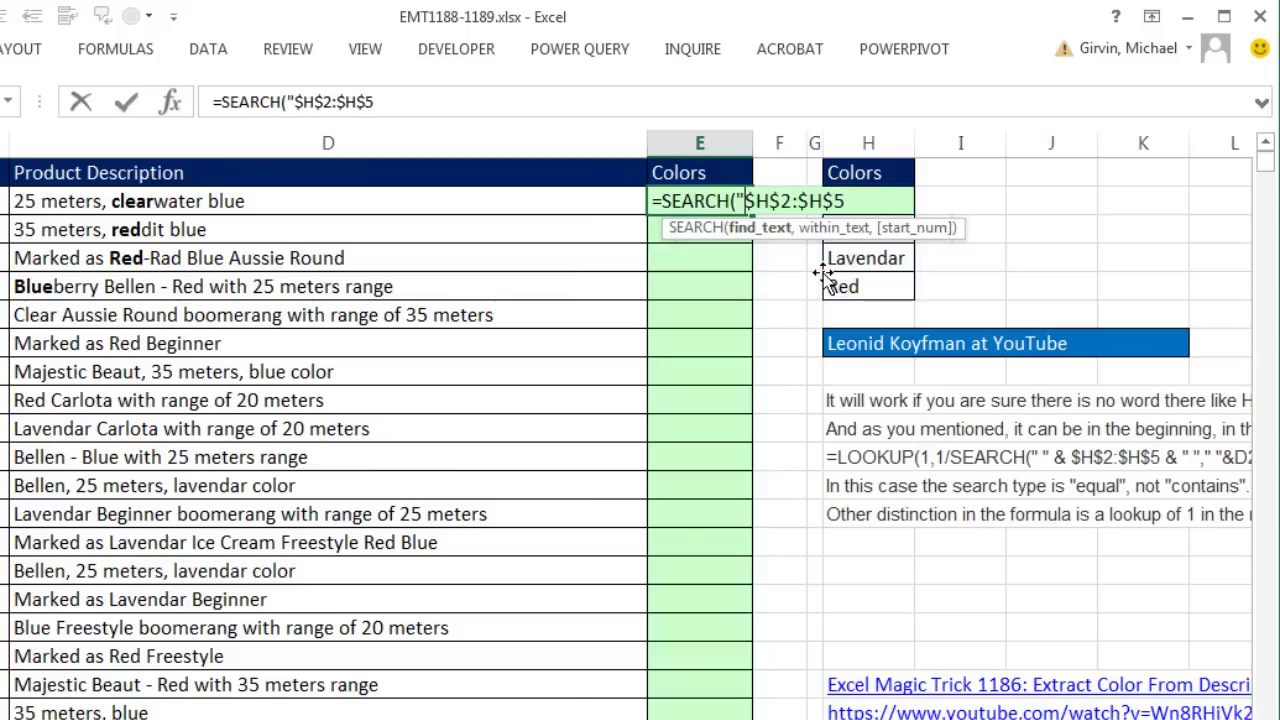
text( ")
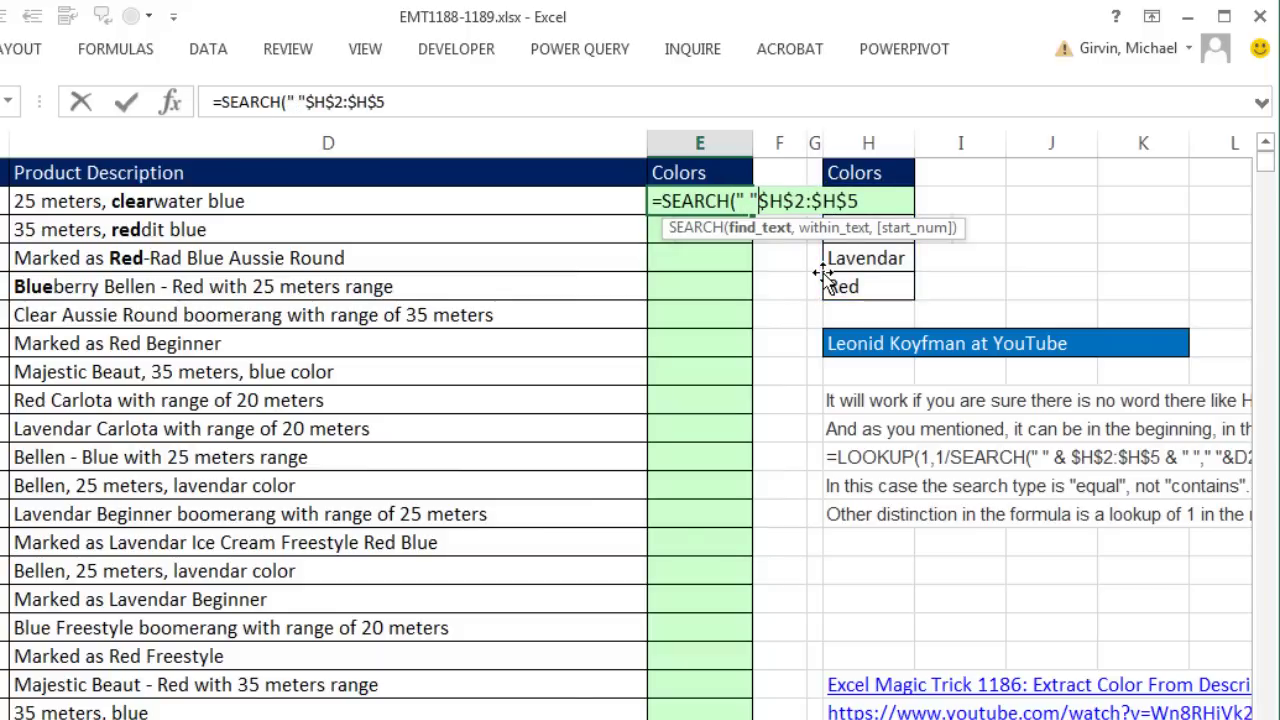
text(&)
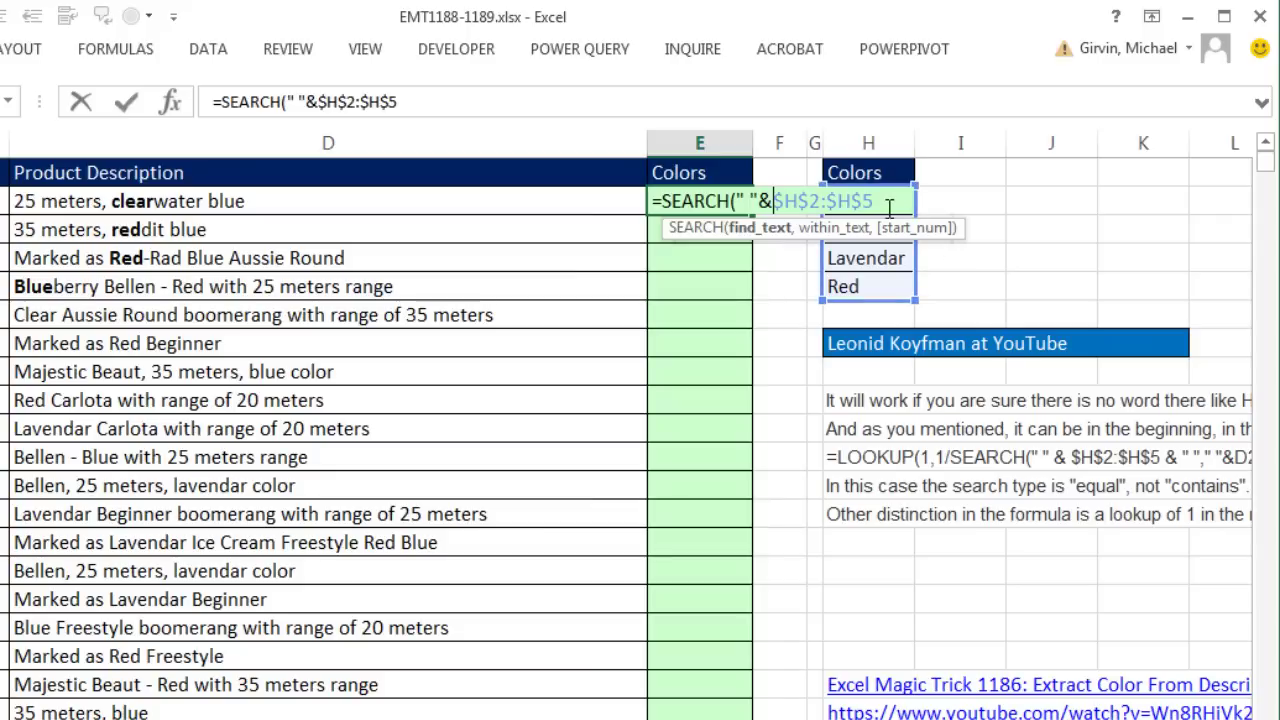
text(&)
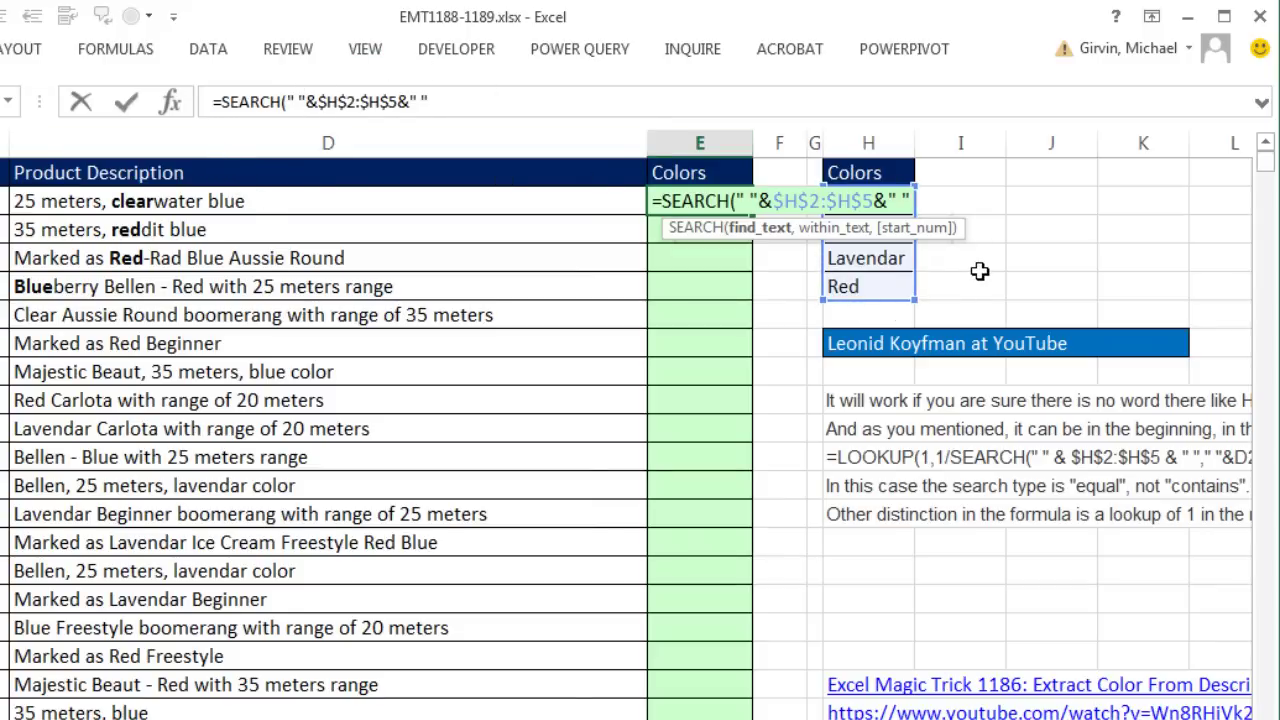
text(,)
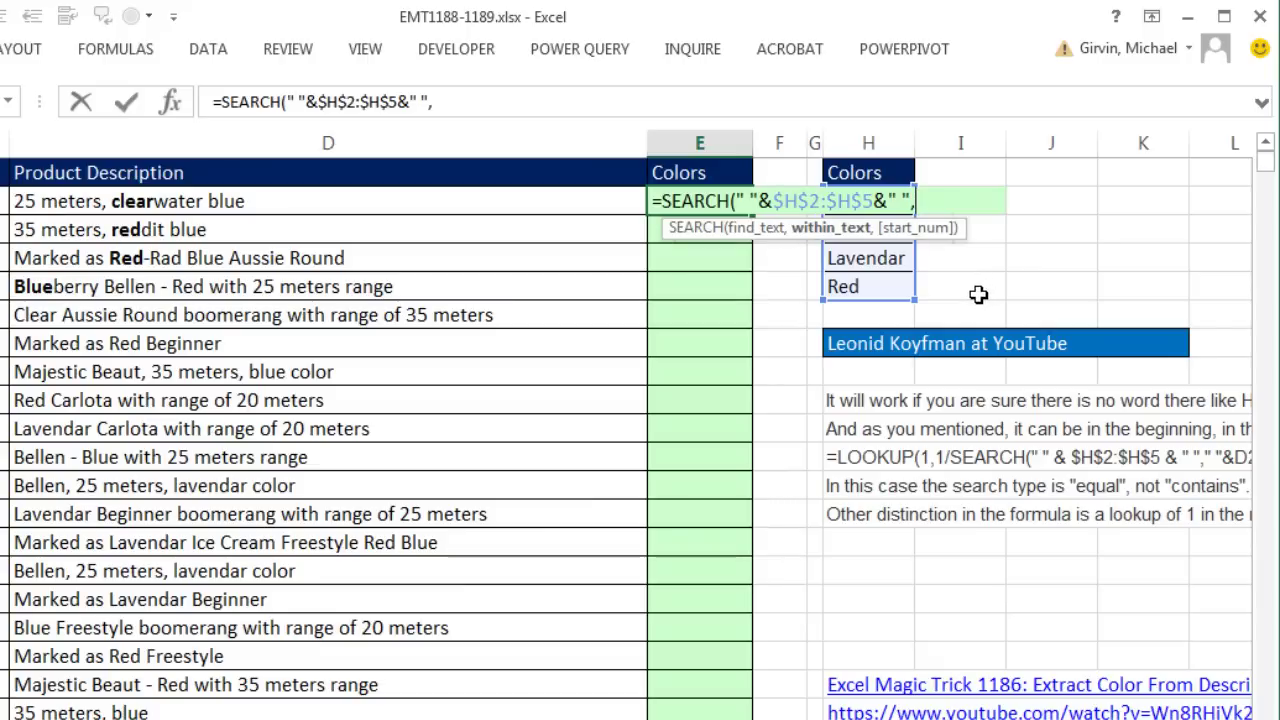
text(" "&)
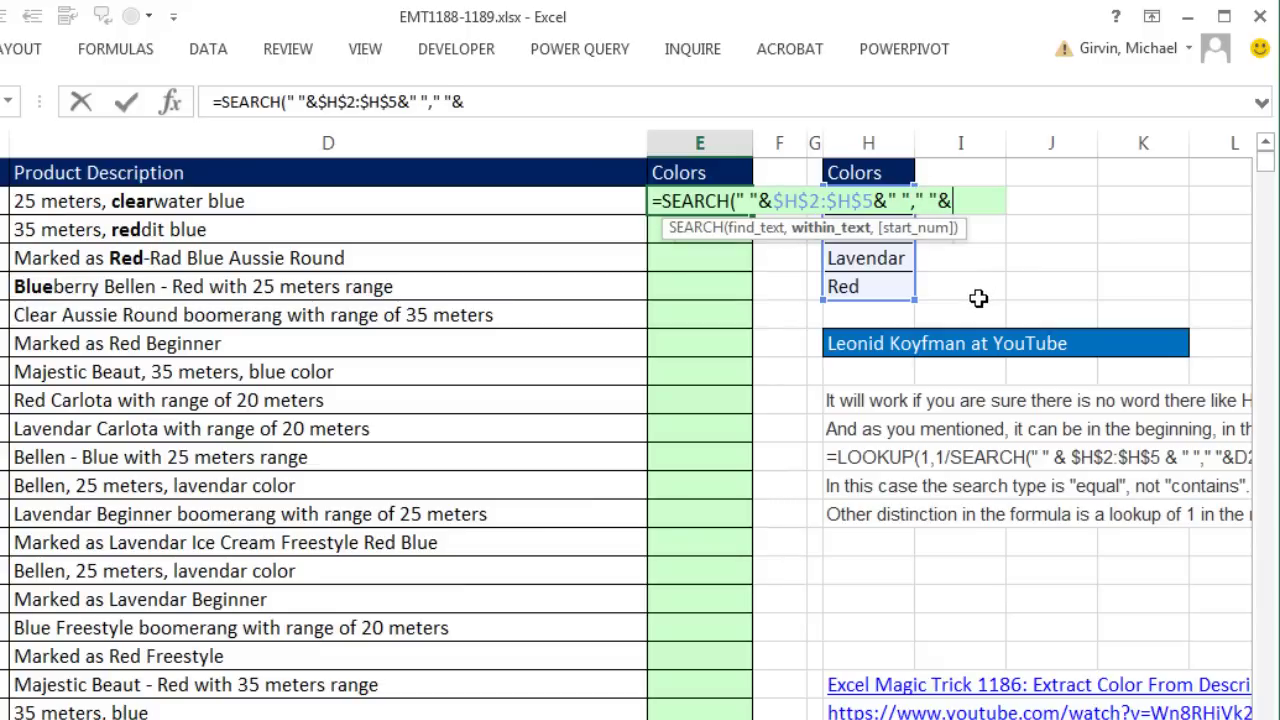
click(346, 201)
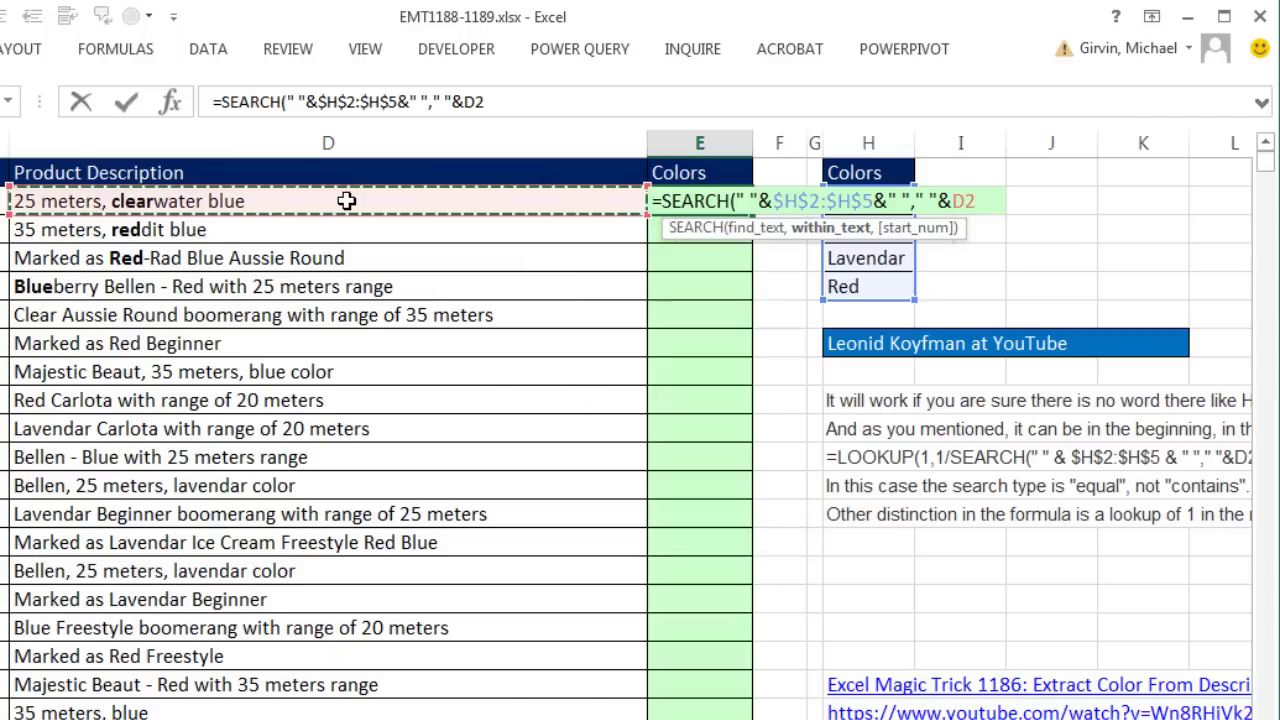
text(&" ")
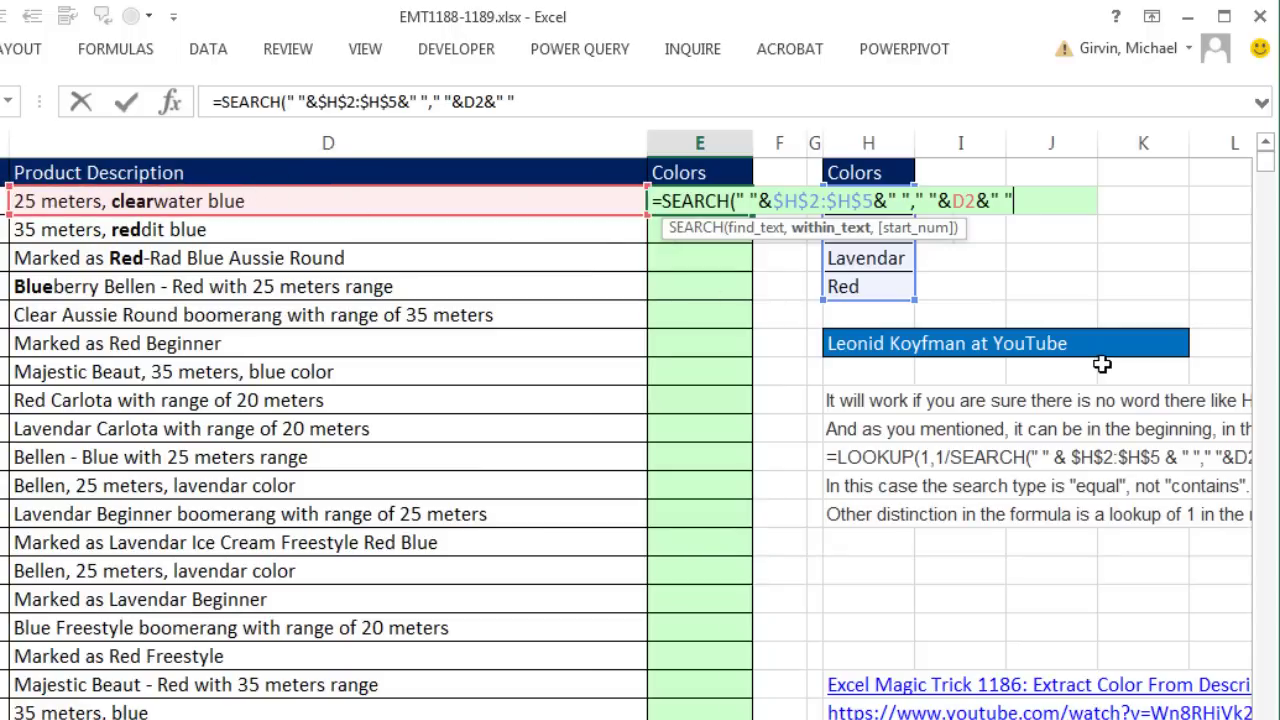
text())
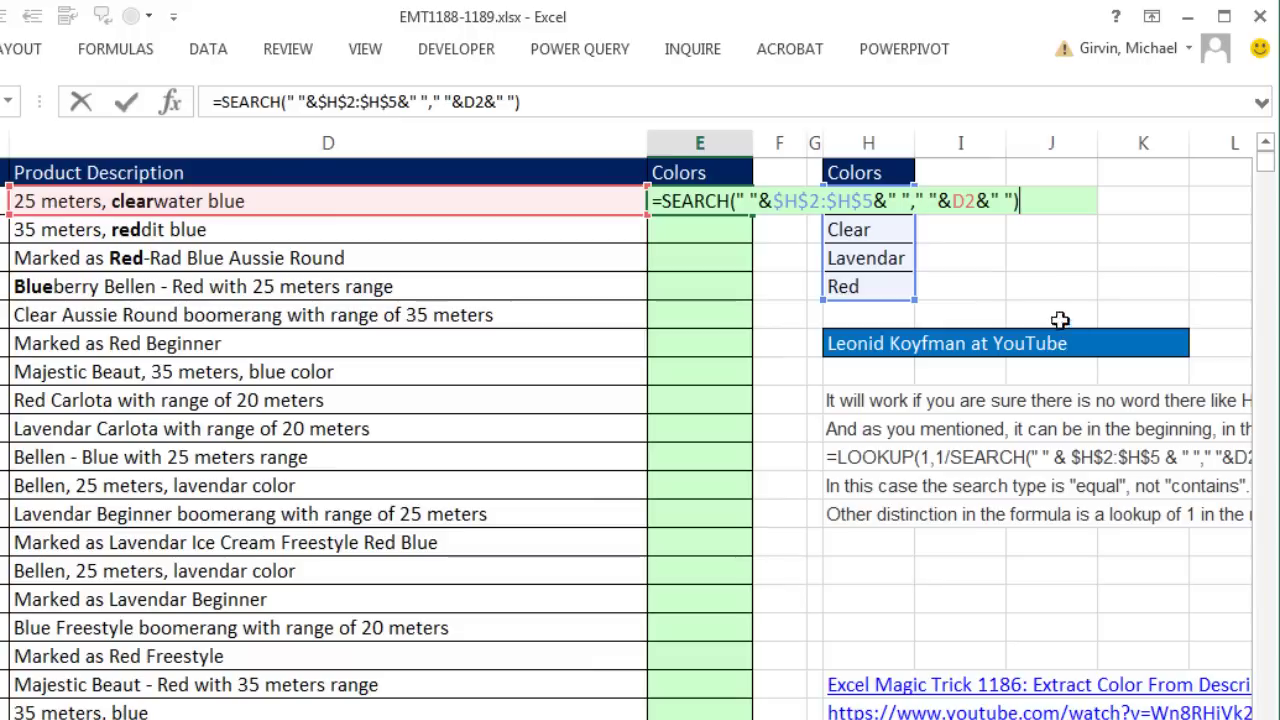
key(shift+Home)
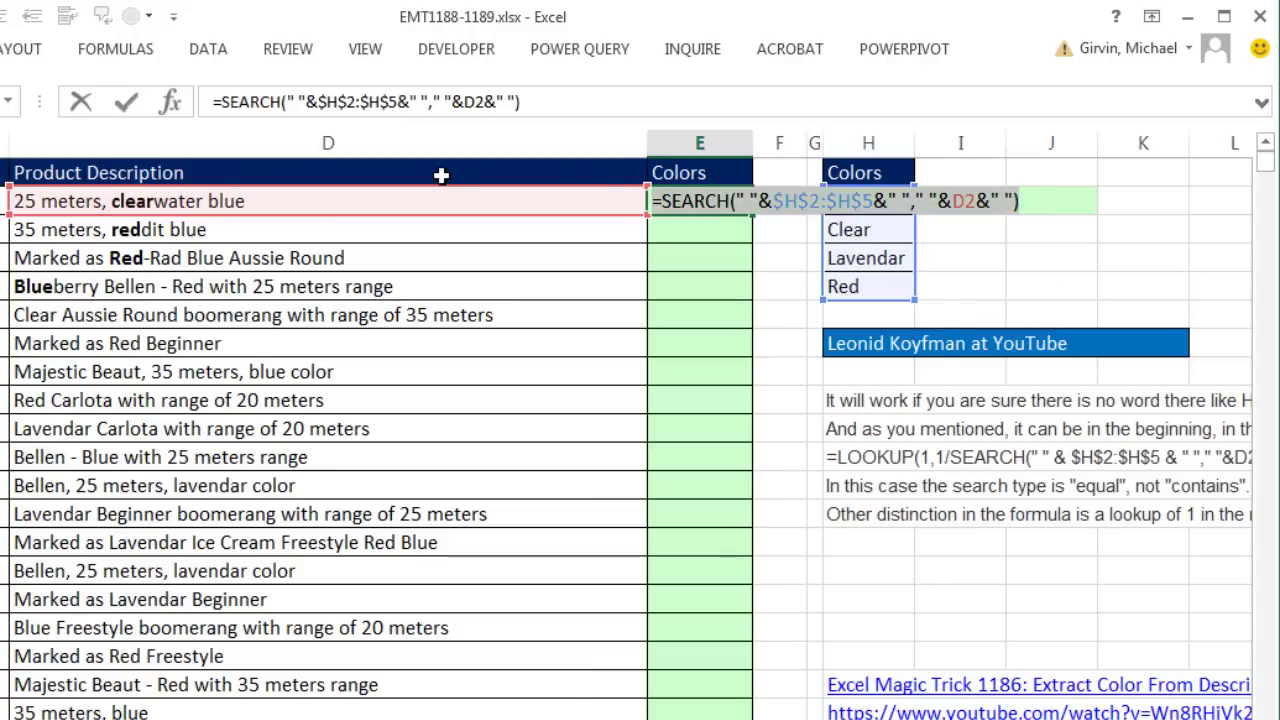
key(F9)
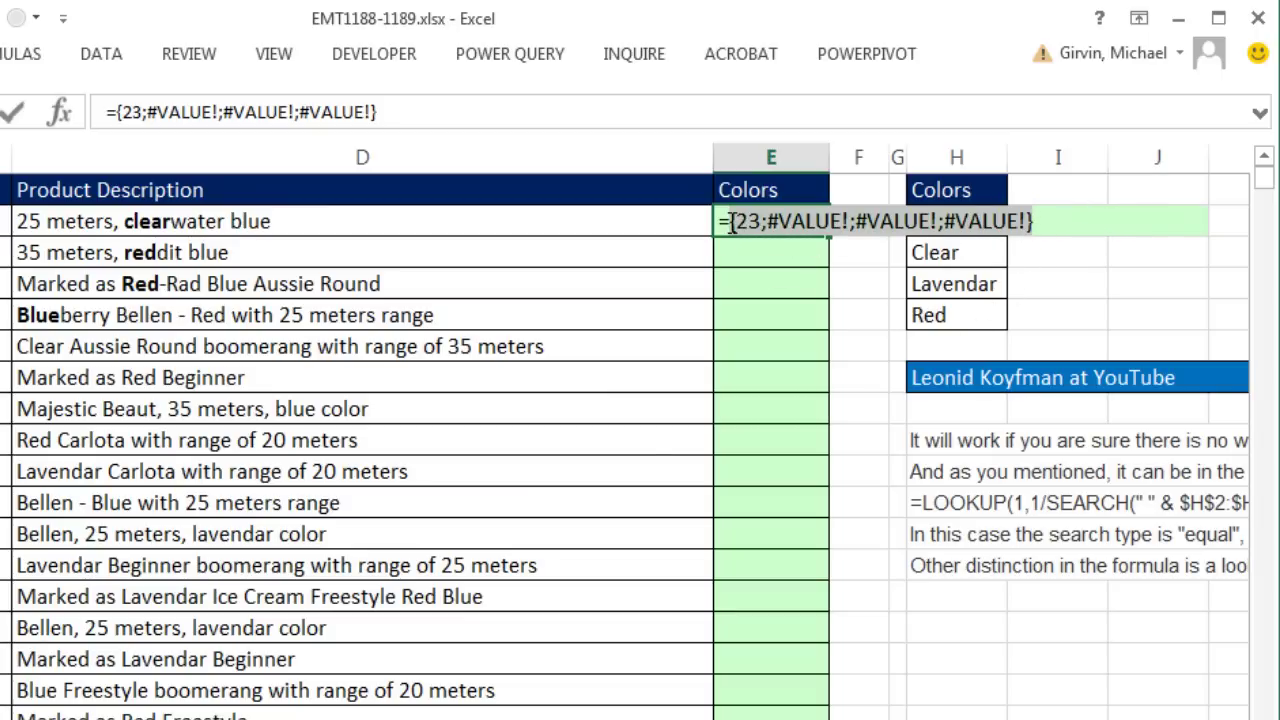
key(ctrl+z)
key(ctrl+z)
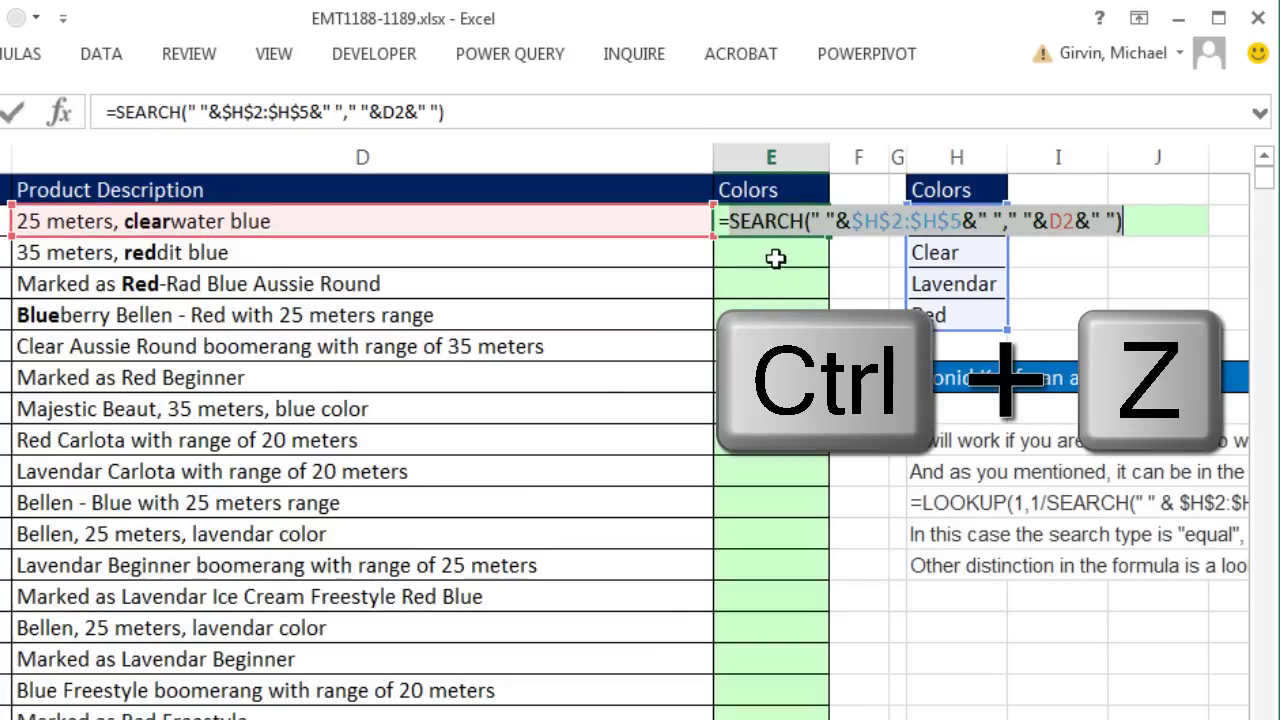
Wrap the SEARCH in a LOOKUP with 2^15 as the lookup value.
click(733, 221)
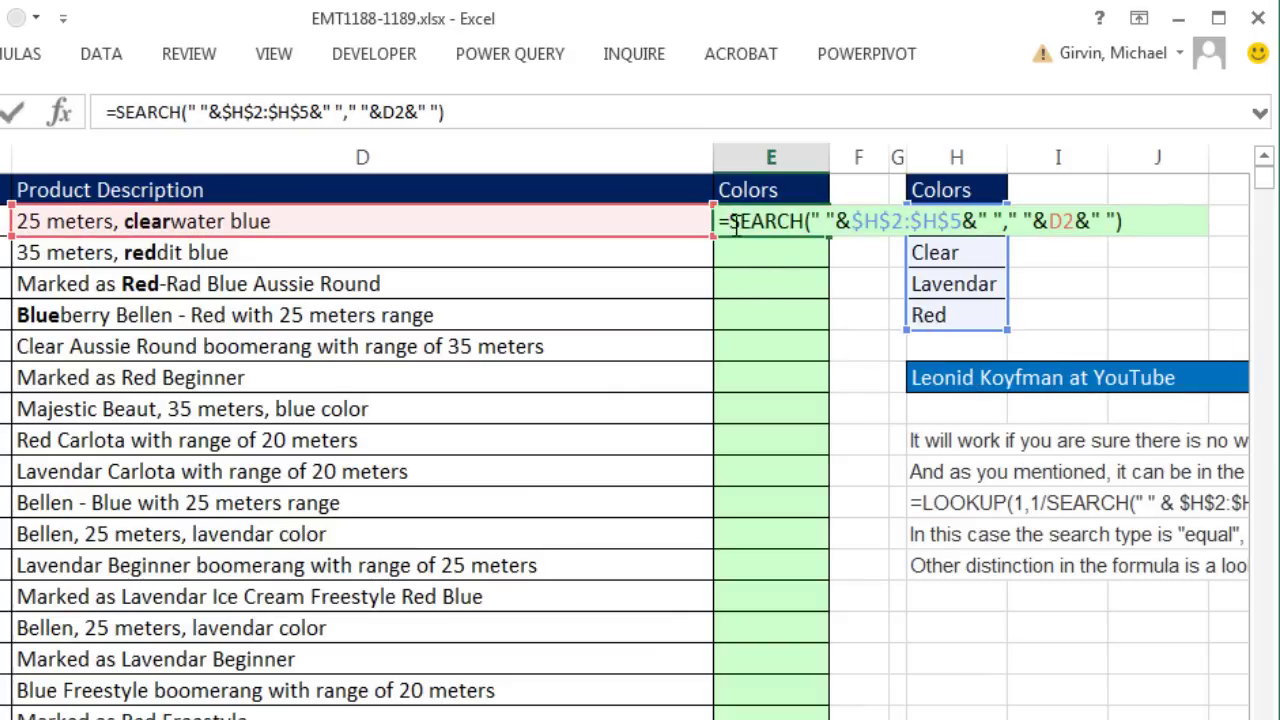
text(loo)
key(Tab)
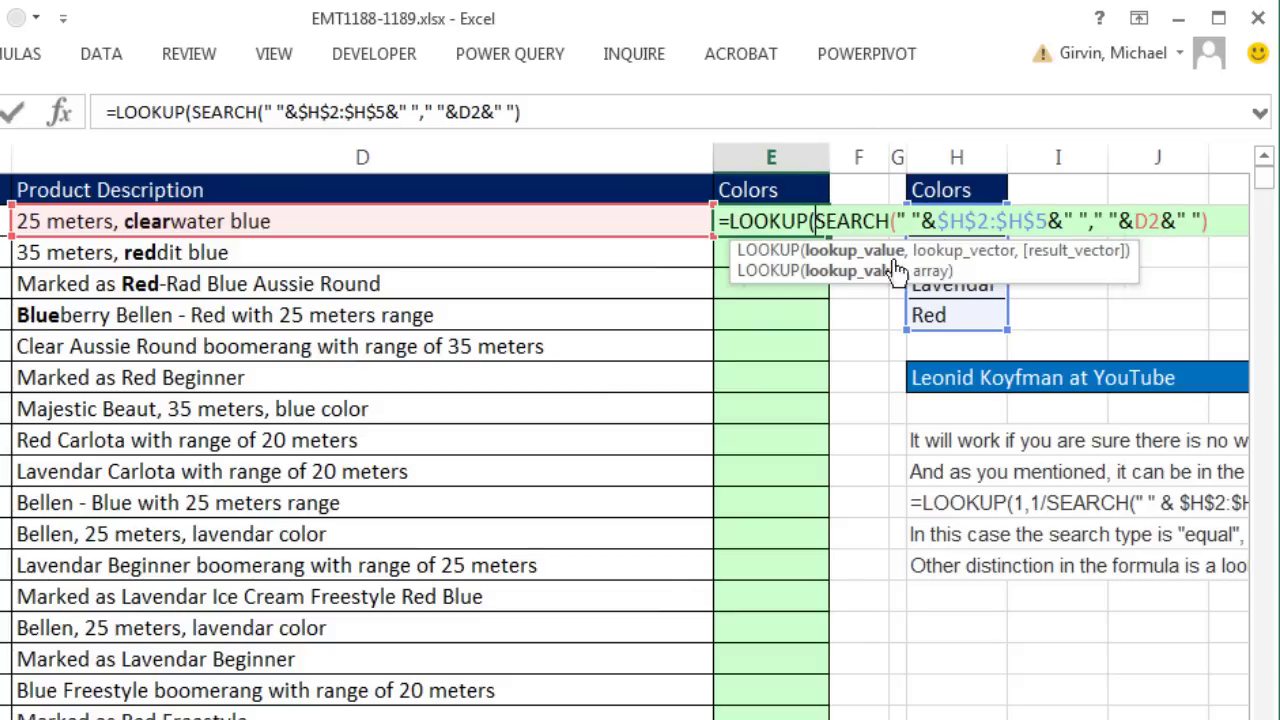
text(2^15,)
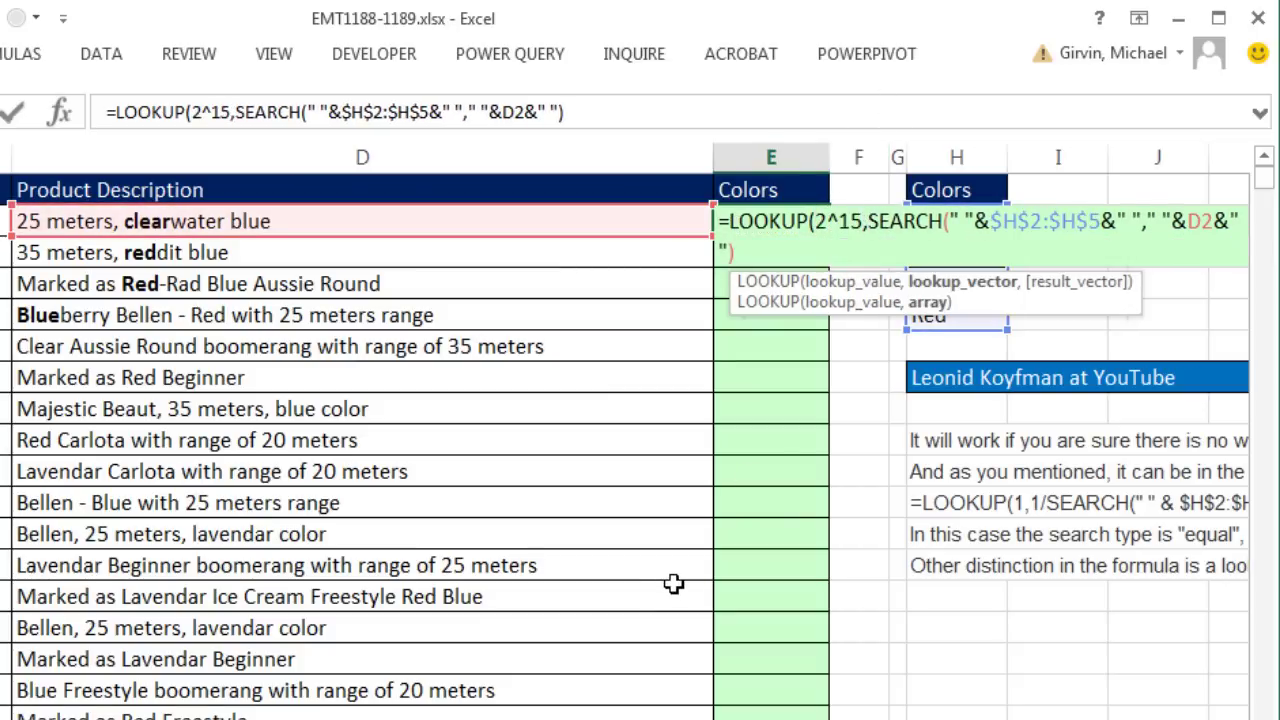
click(843, 286)
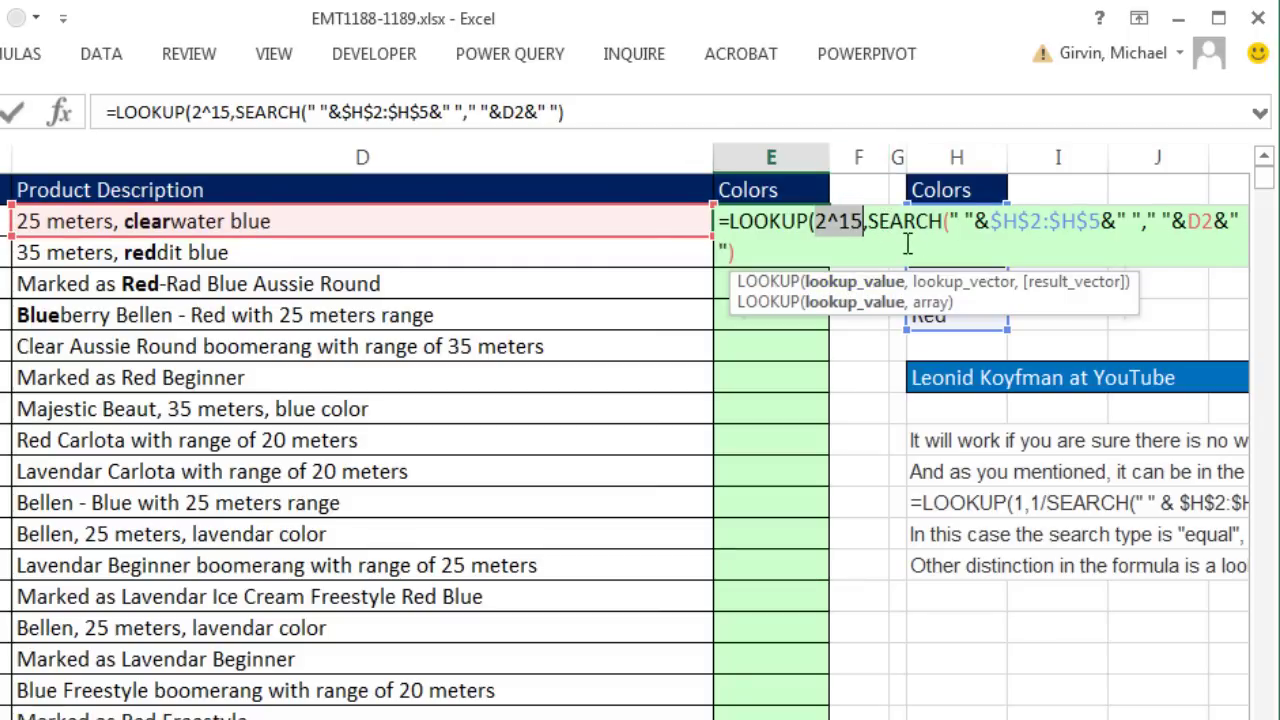
click(802, 255)
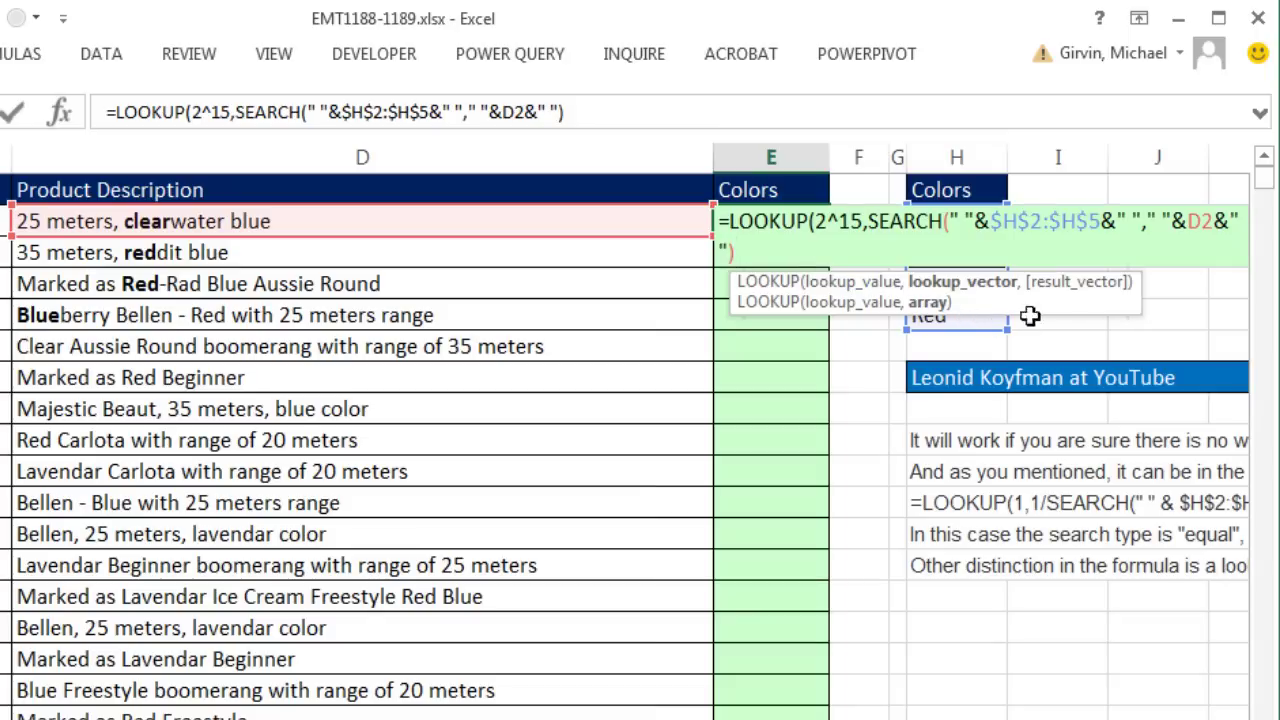
Add $H$2:$H$5 as the result range and enter the formula, so E2 shows Blue.
text(,)
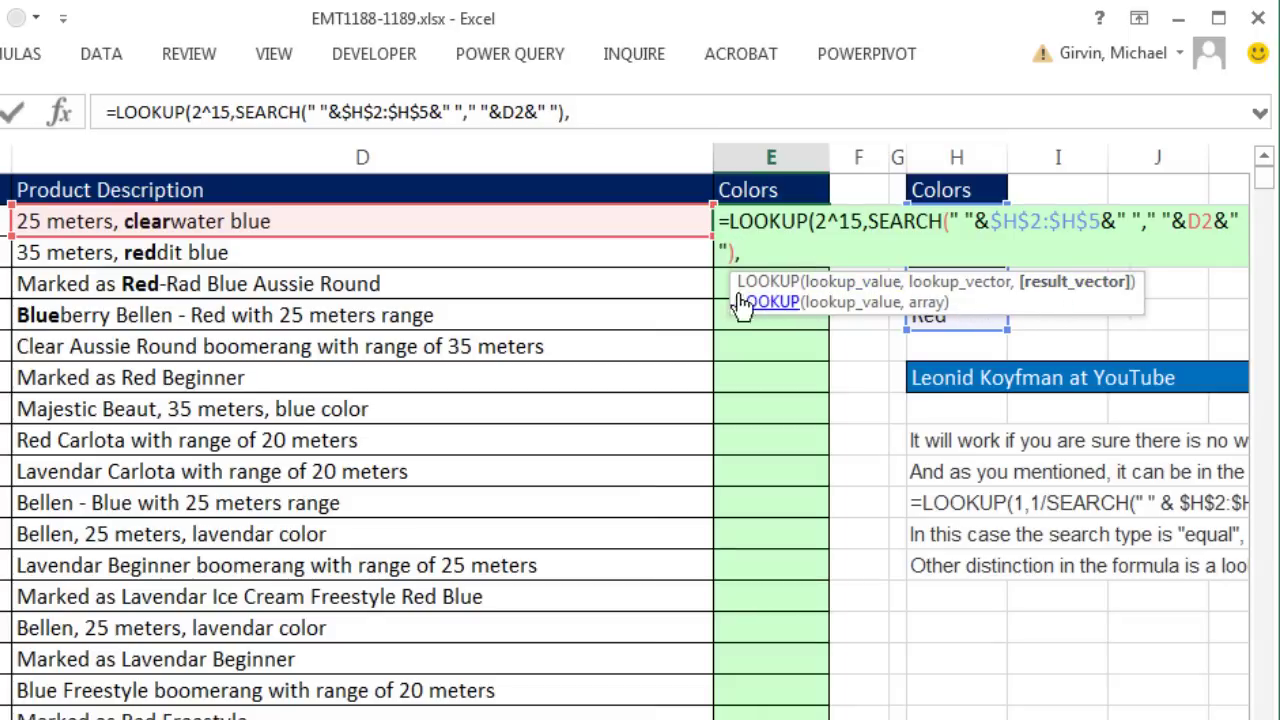
drag(738, 284, 593, 358)
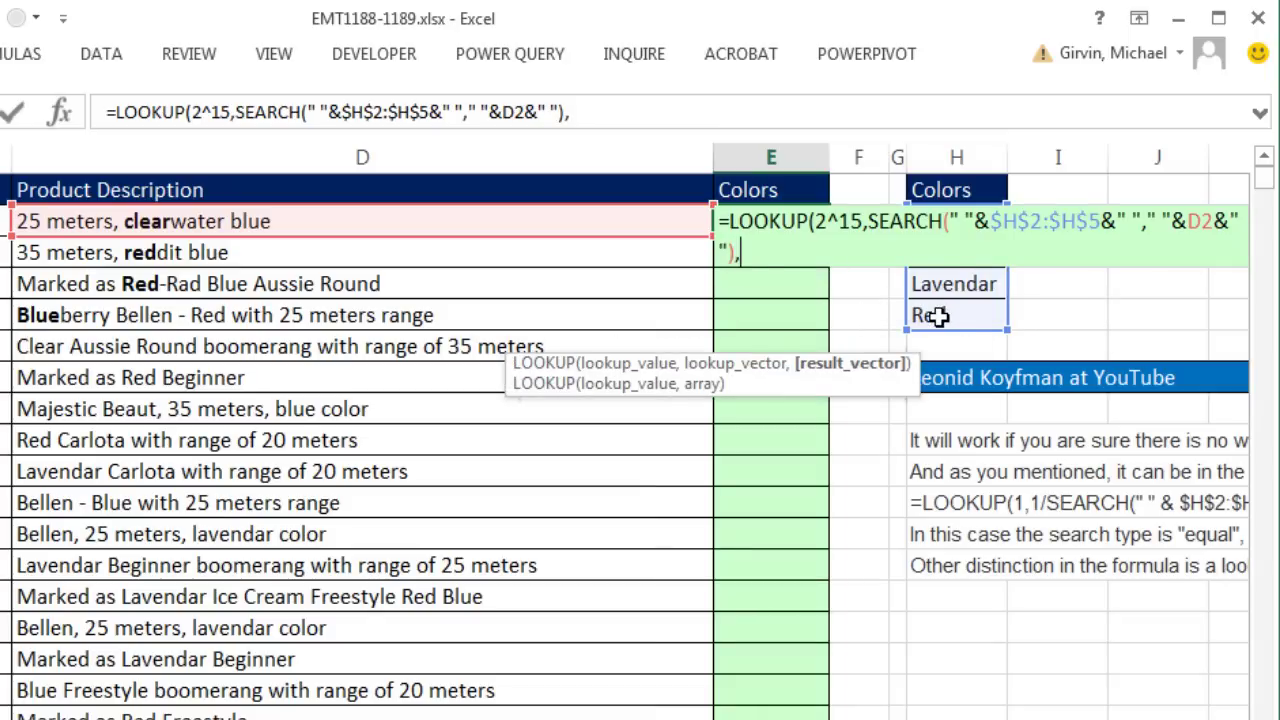
drag(931, 317, 938, 222)
key(F4)
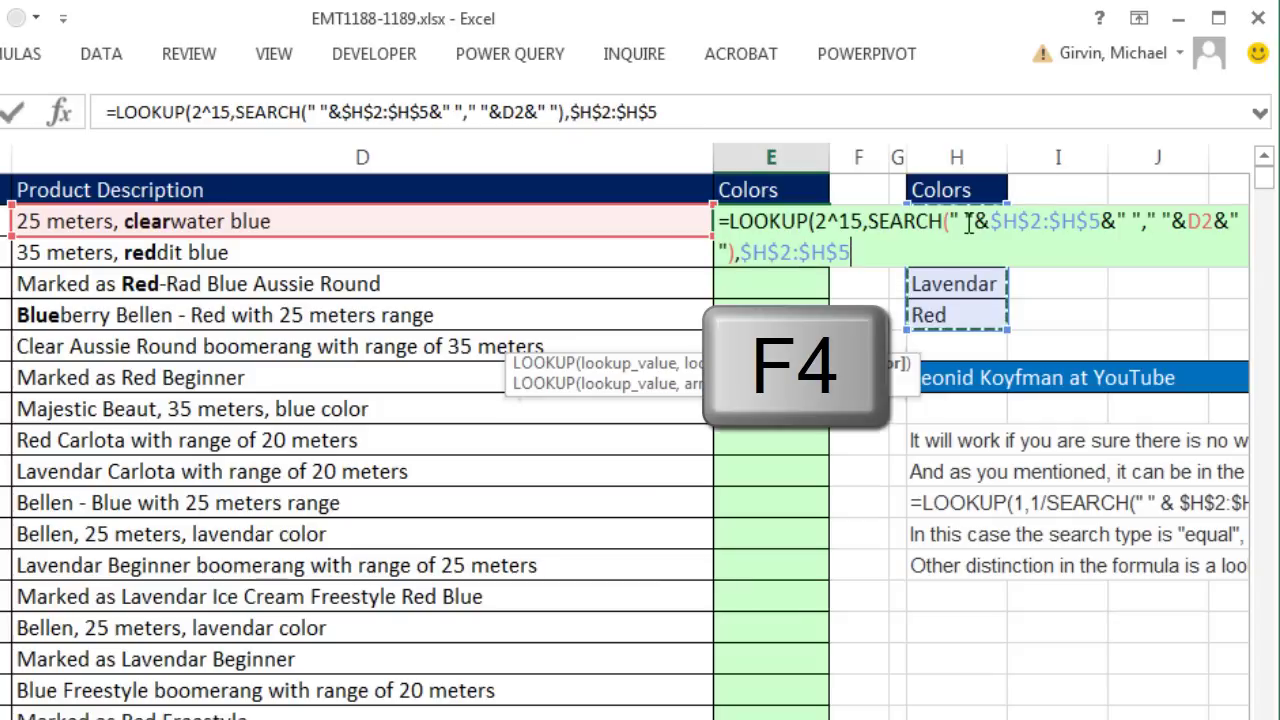
text())
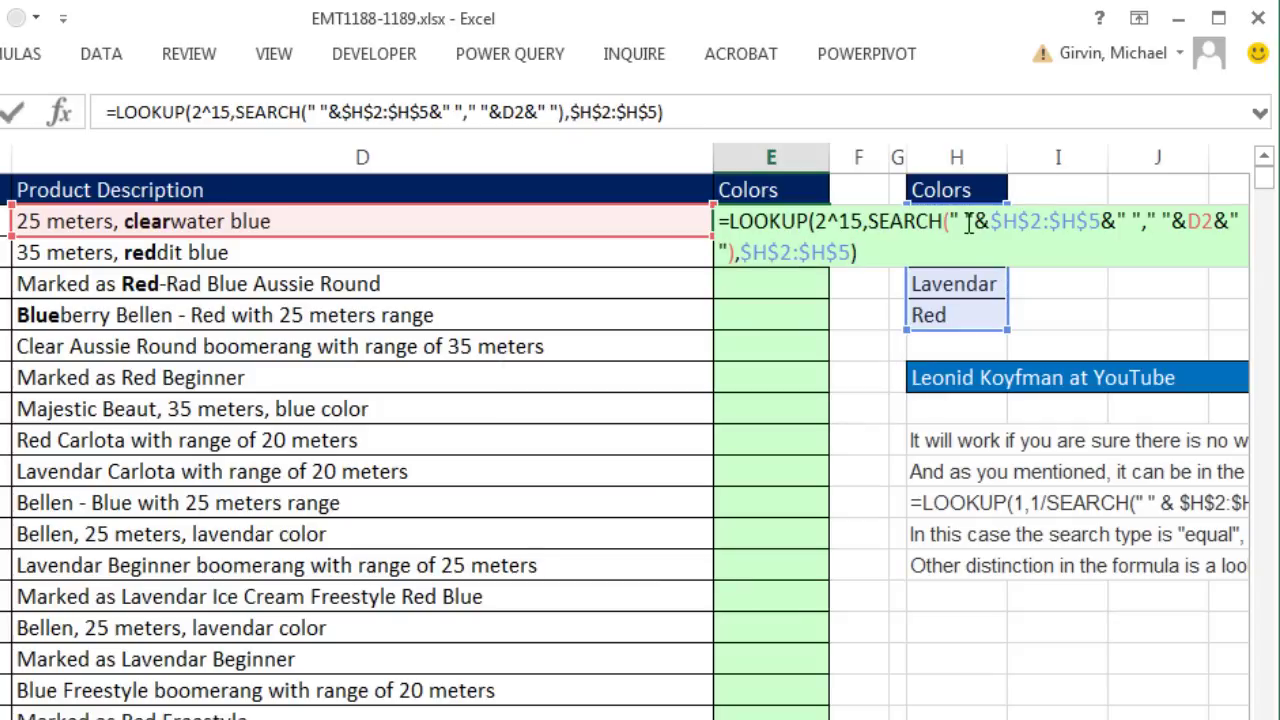
key(ctrl+Return)
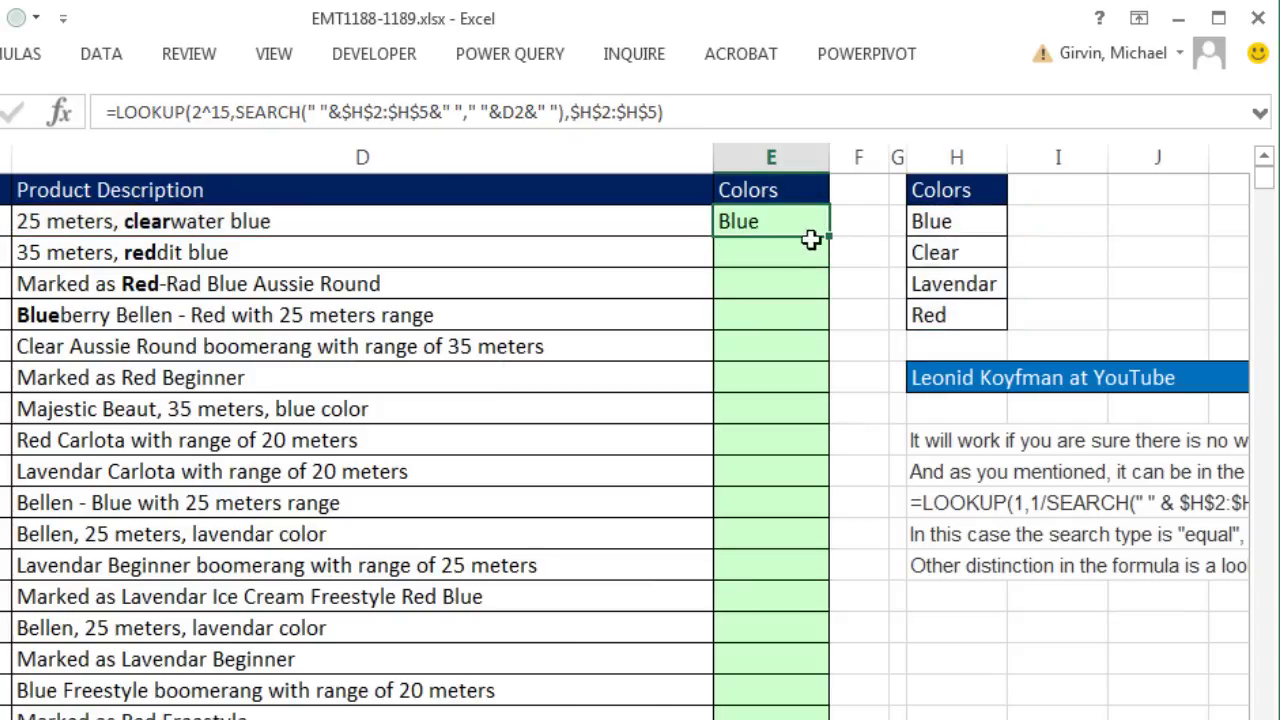
Fill the E2 LOOKUP formula down column E, giving Blue, Red, Clear or Lavendar per description.
double_click(834, 240)
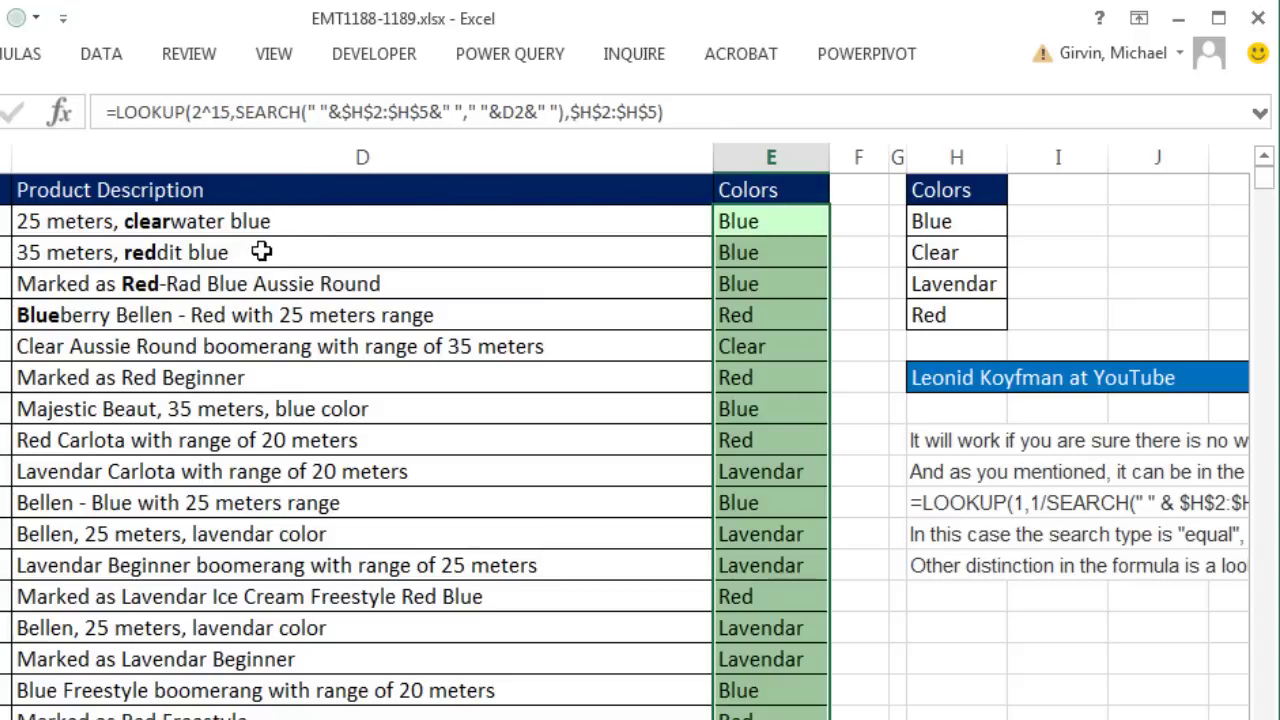
click(772, 314)
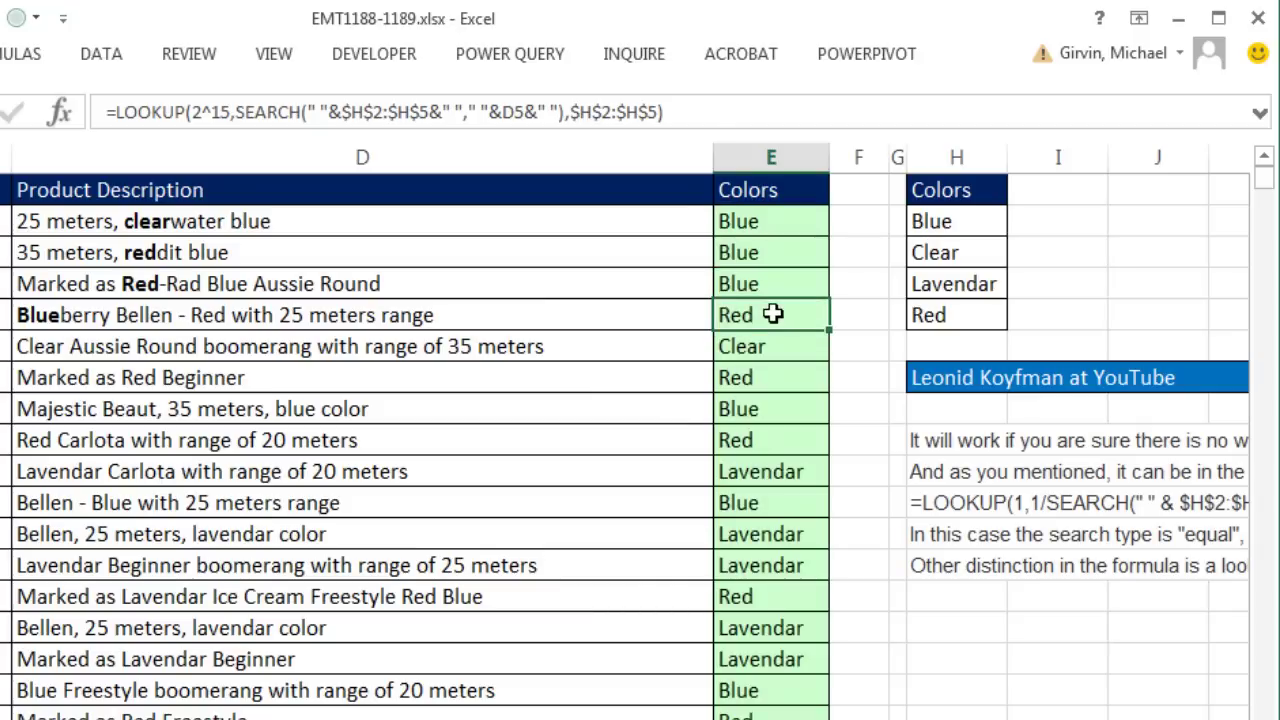
click(746, 220)
double_click(746, 220)
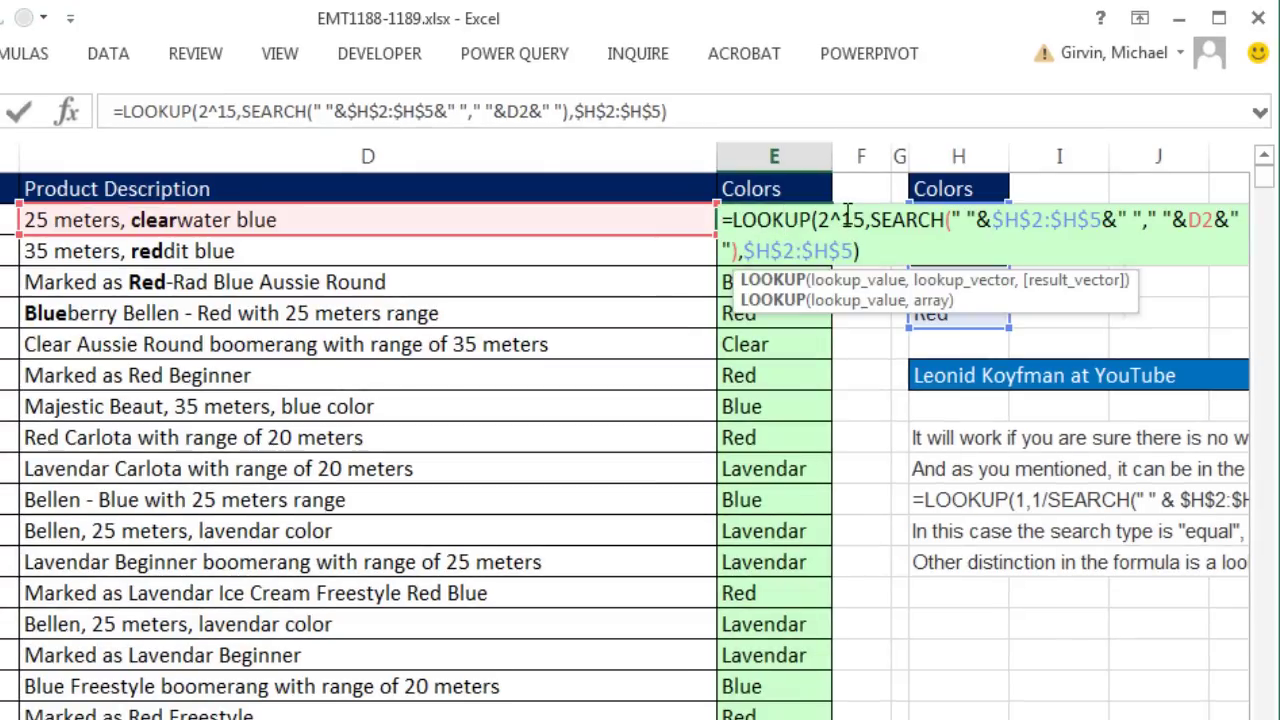
click(848, 217)
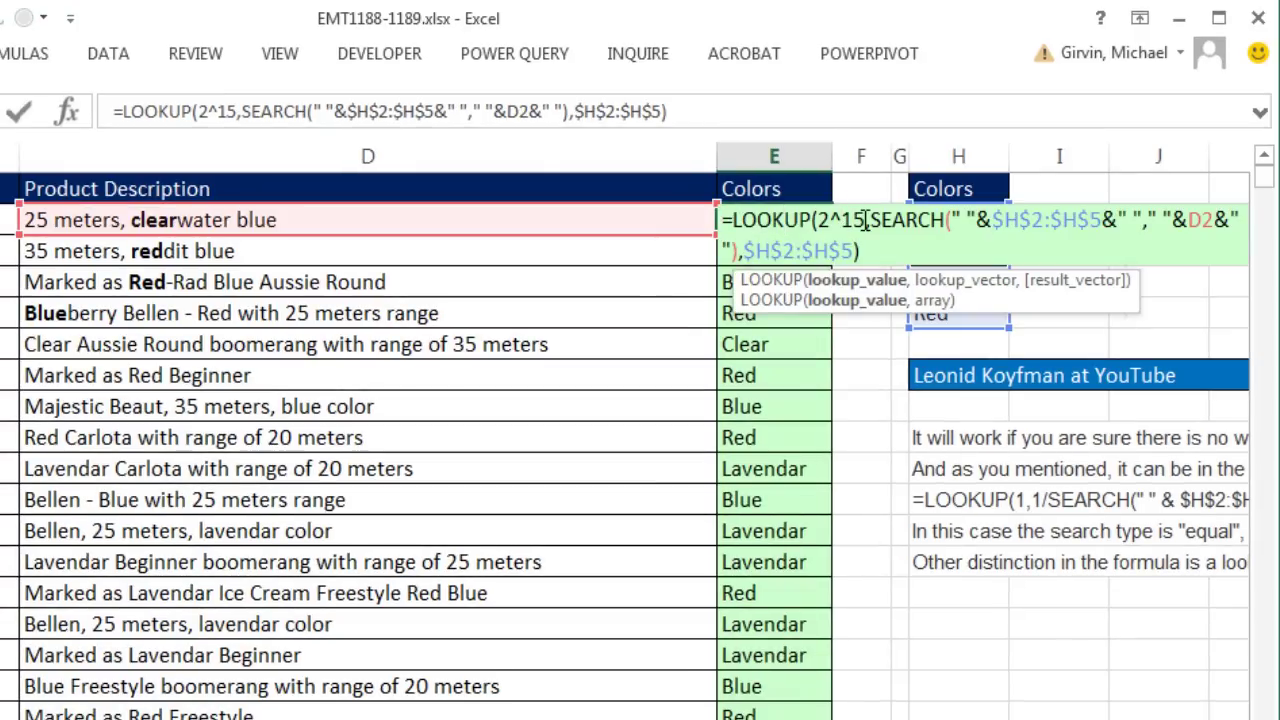
drag(866, 220, 829, 220)
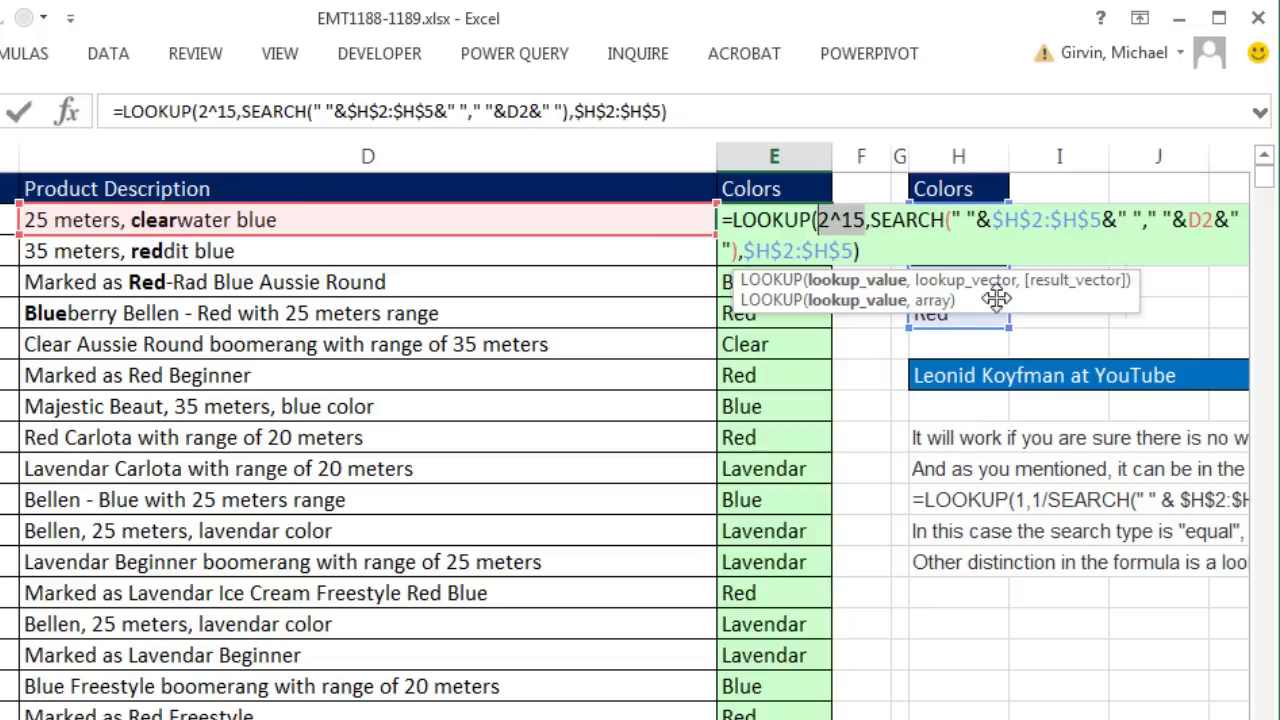
click(873, 222)
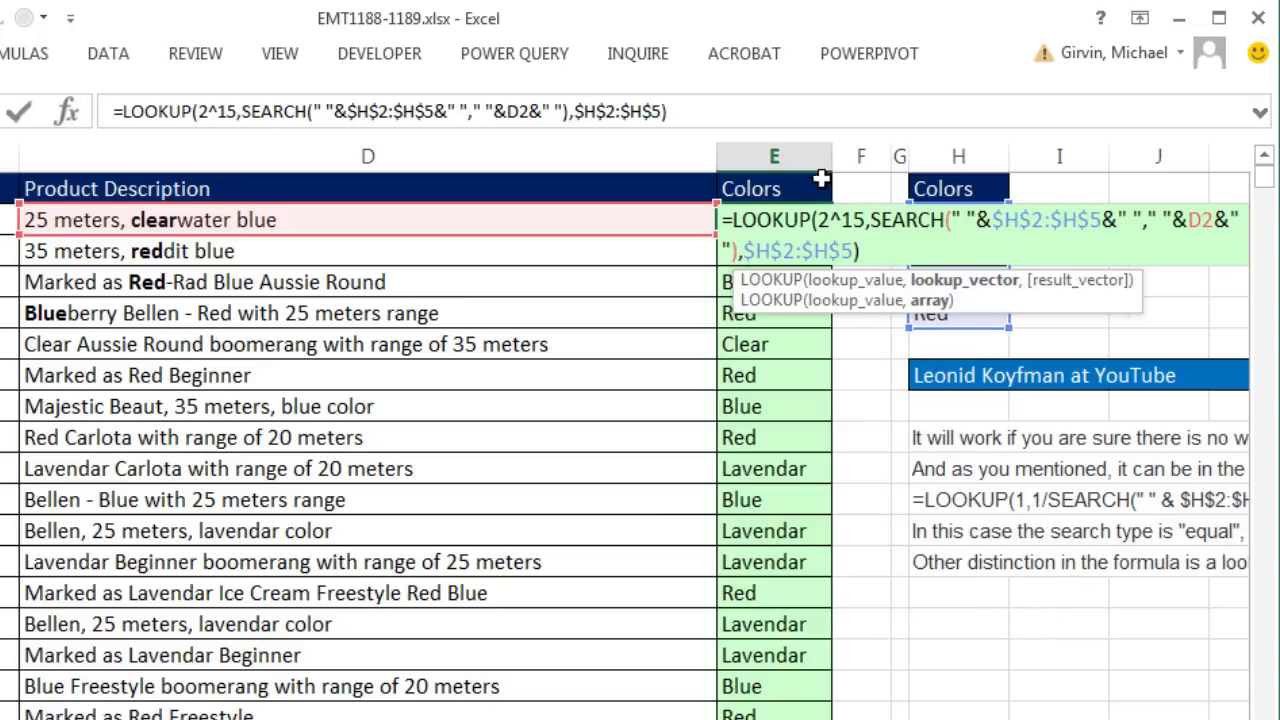
key(ctrl+Return)
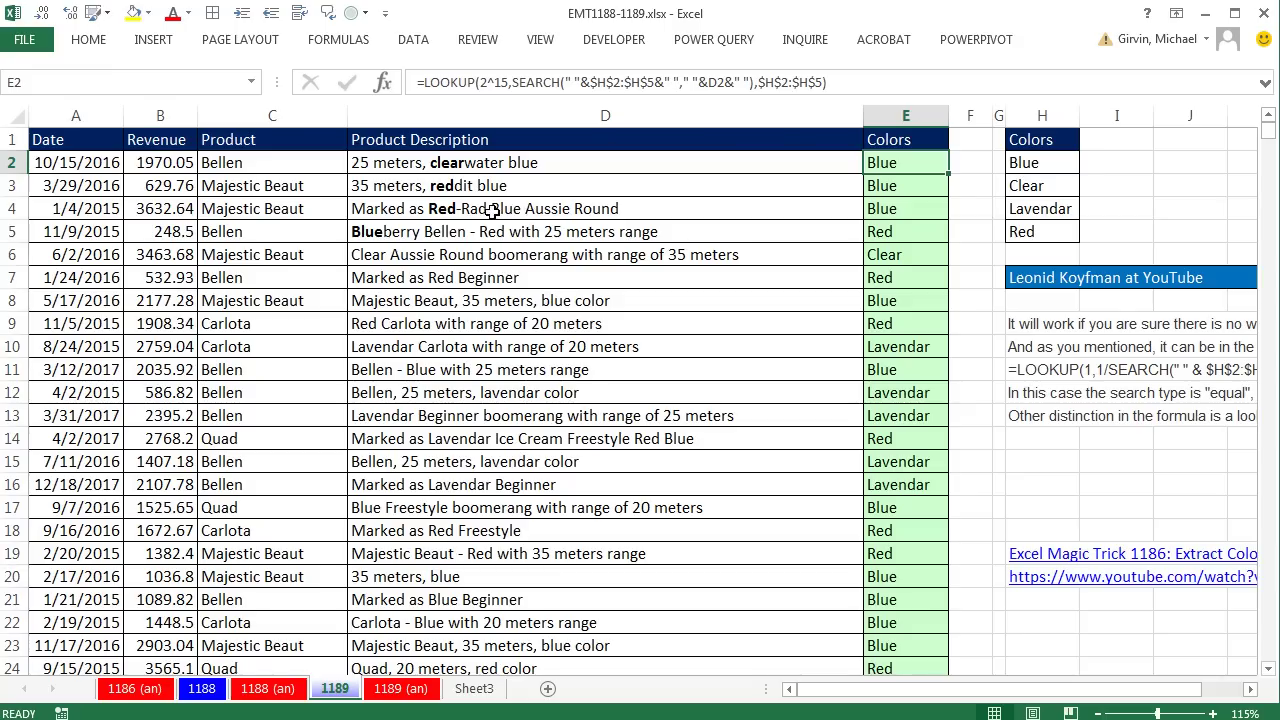
Insert a PivotTable from the product data table onto a new worksheet, Sheet6.
click(492, 210)
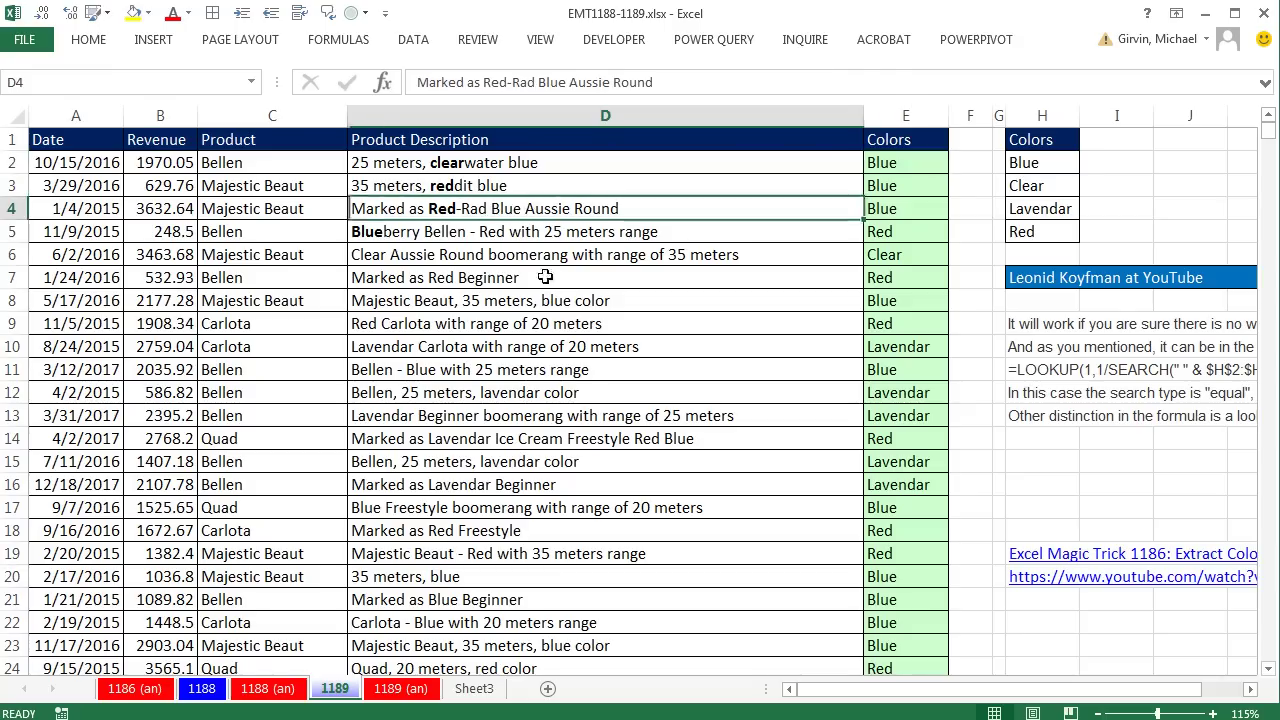
click(150, 40)
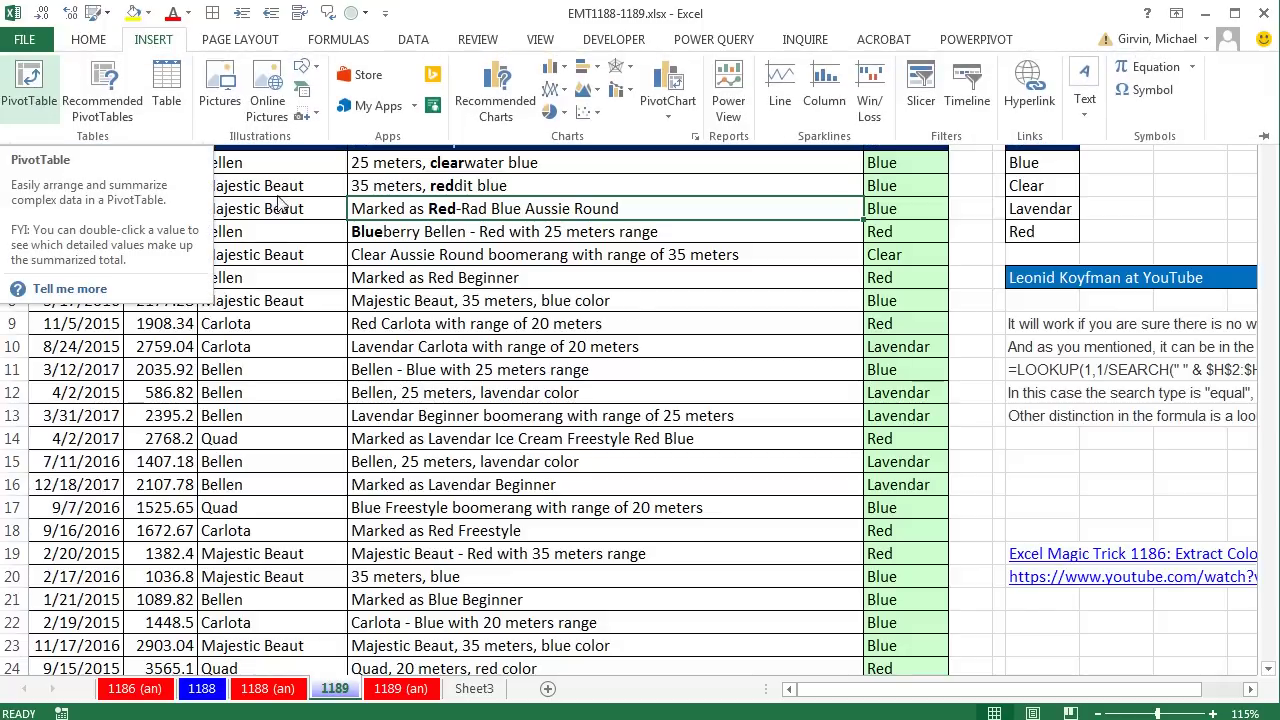
key(Escape)
key(Down)
key(alt)
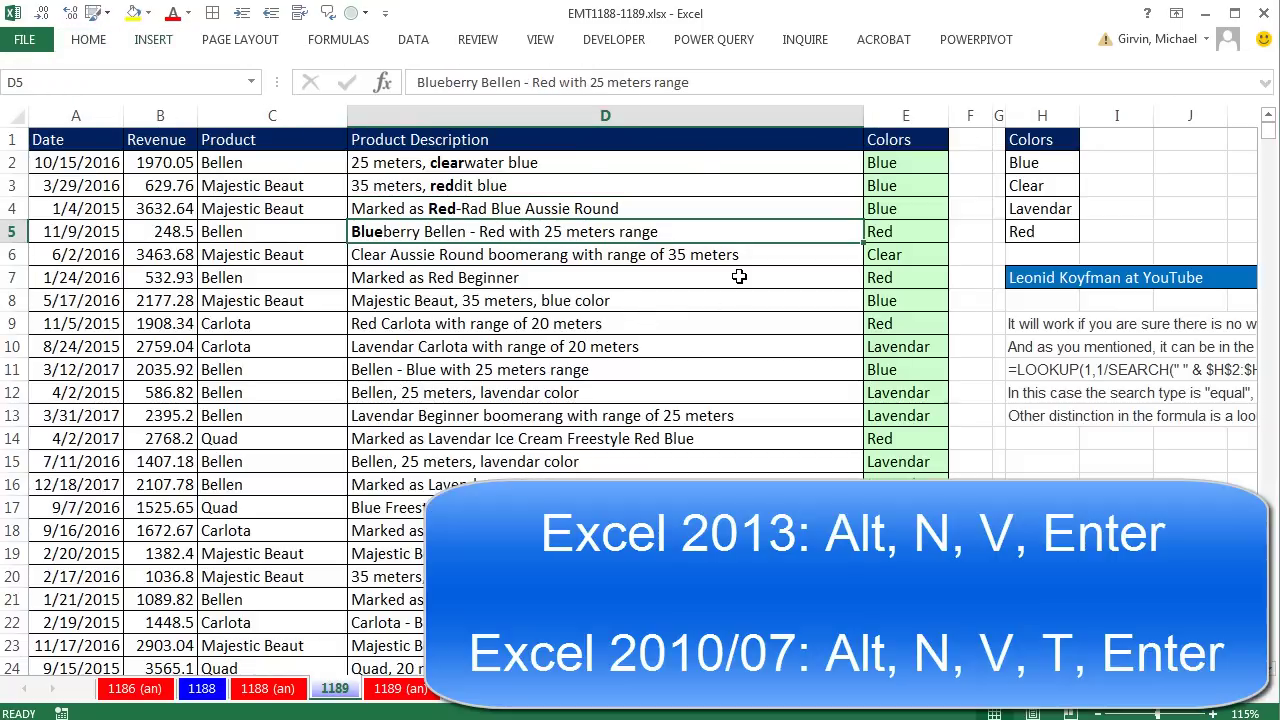
key(n)
key(v)
key(Return)
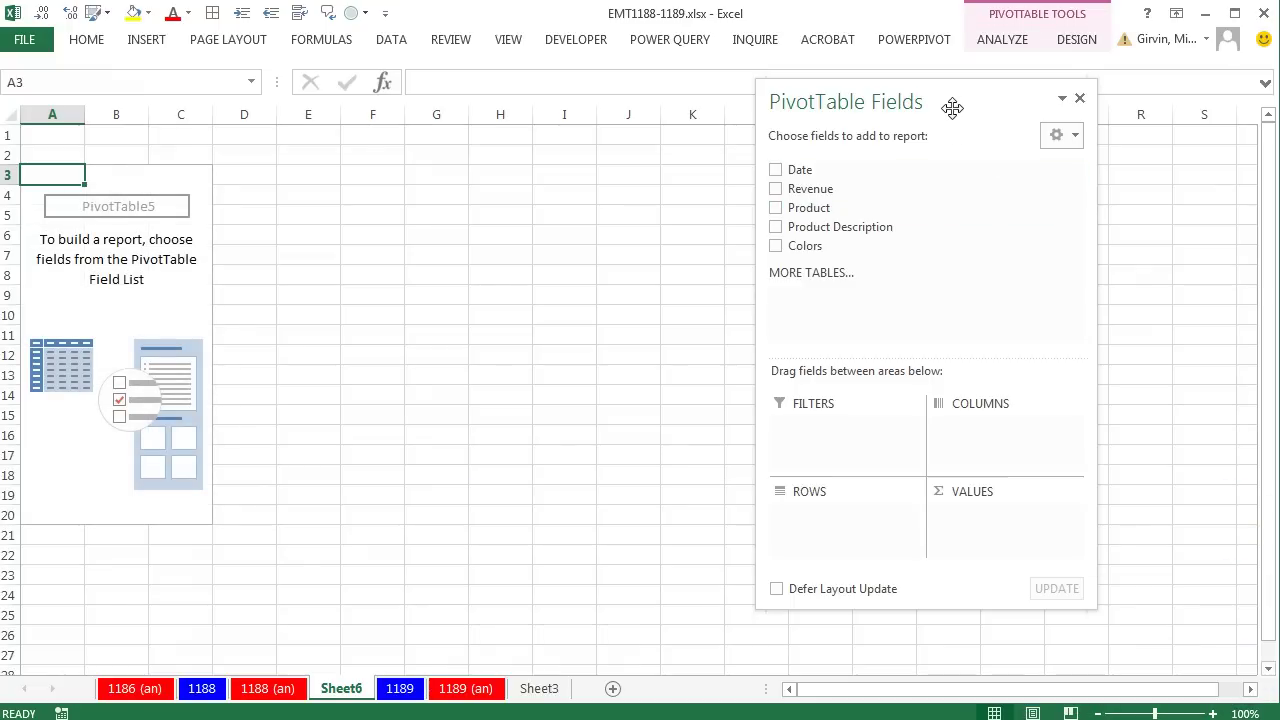
Place Colors in Rows, Product in Columns and Revenue in Values of PivotTable5.
drag(951, 106, 662, 90)
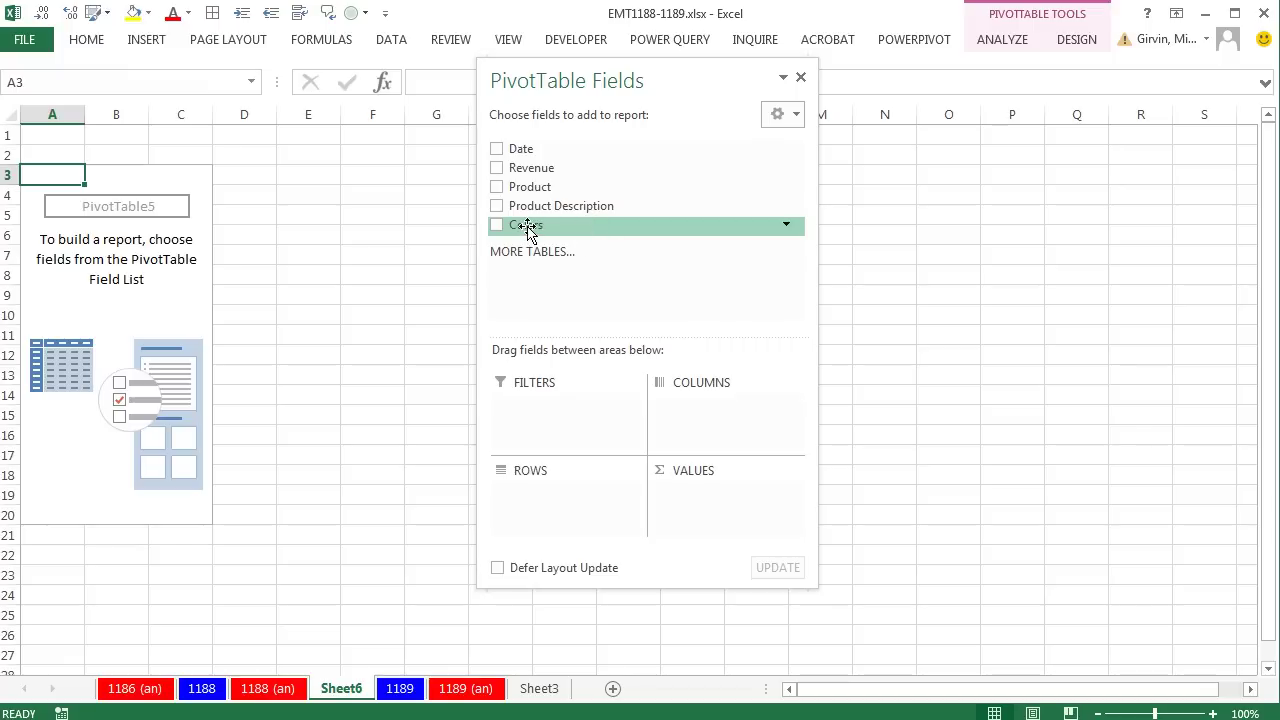
drag(563, 226, 553, 505)
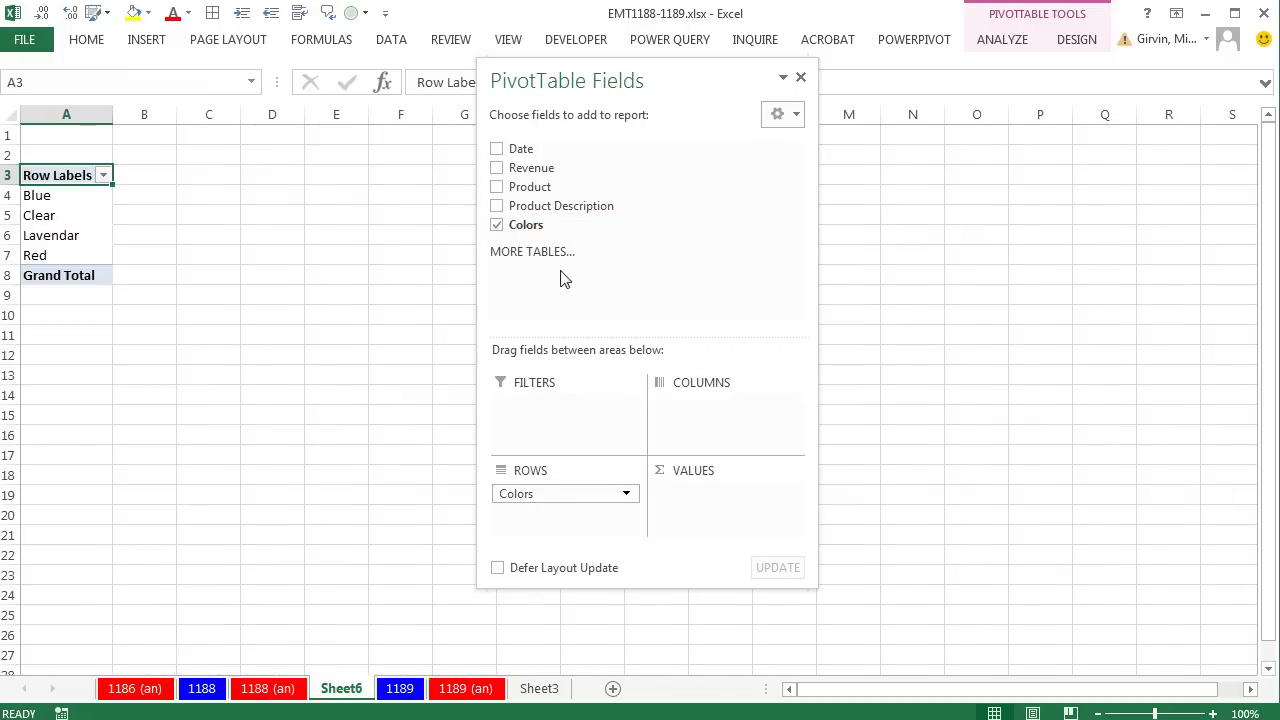
drag(543, 197, 705, 410)
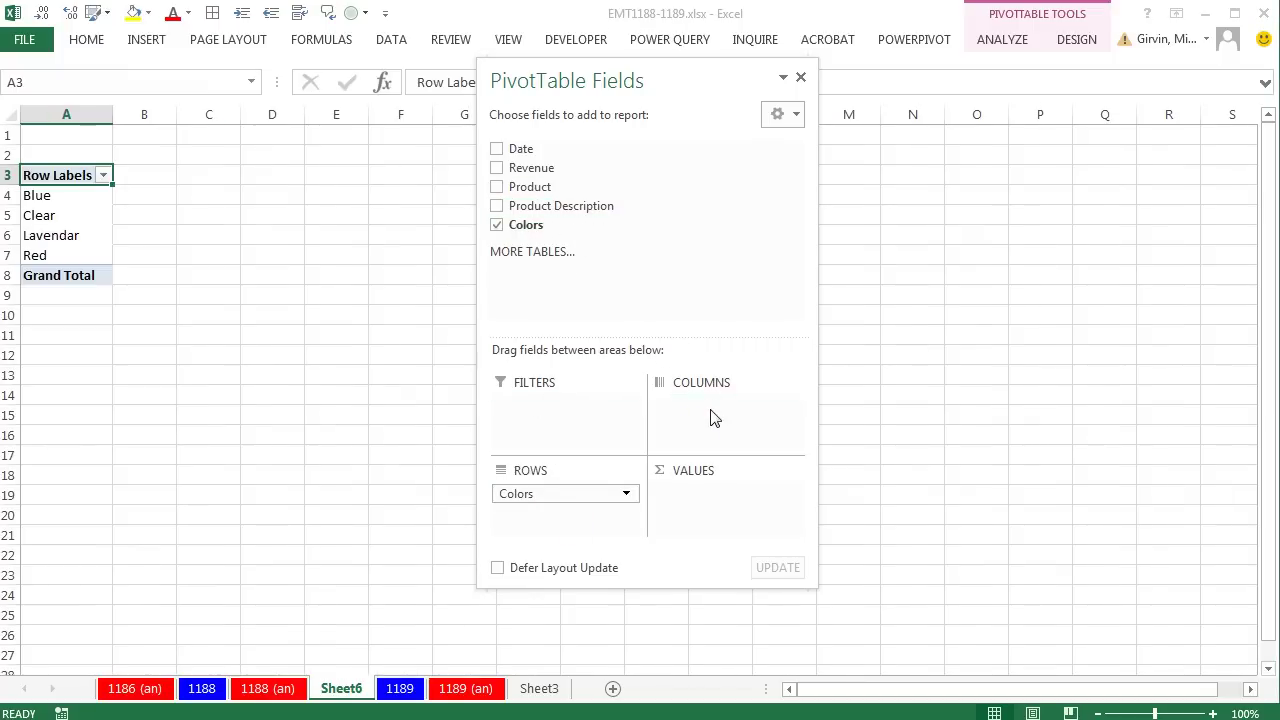
drag(535, 170, 735, 505)
drag(608, 93, 874, 117)
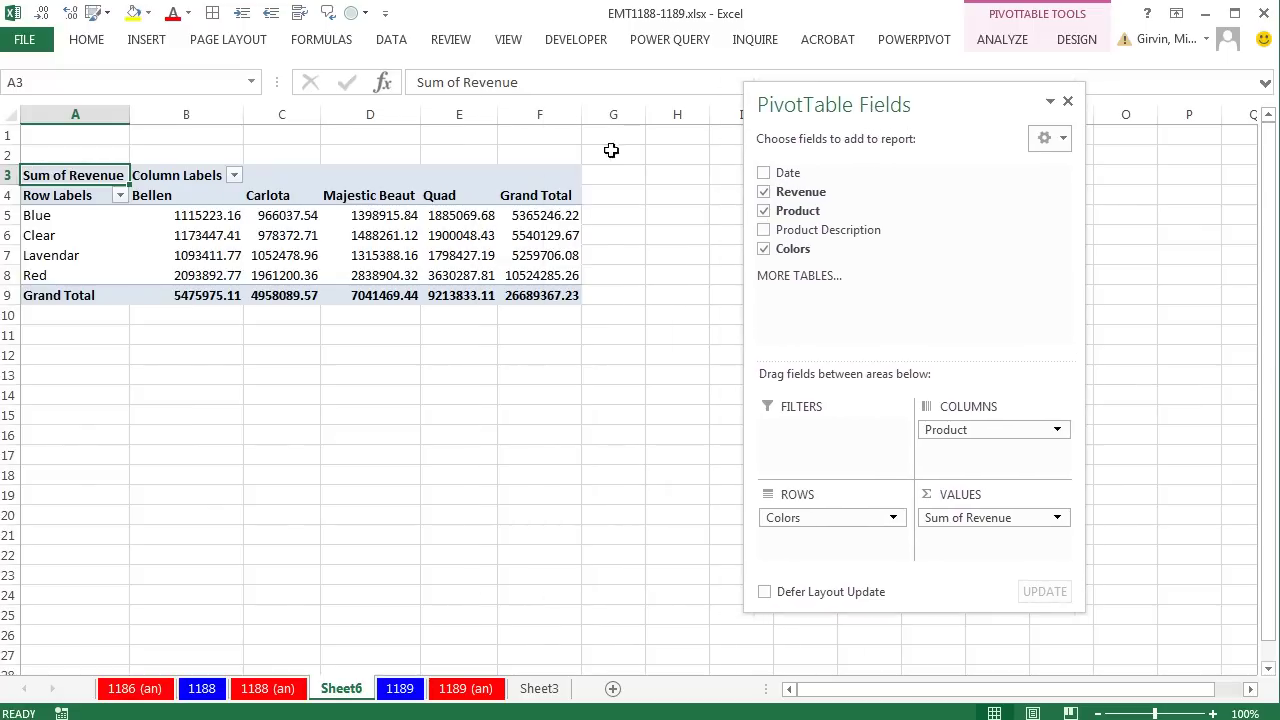
Switch the PivotTable report layout to Tabular Form.
click(1083, 45)
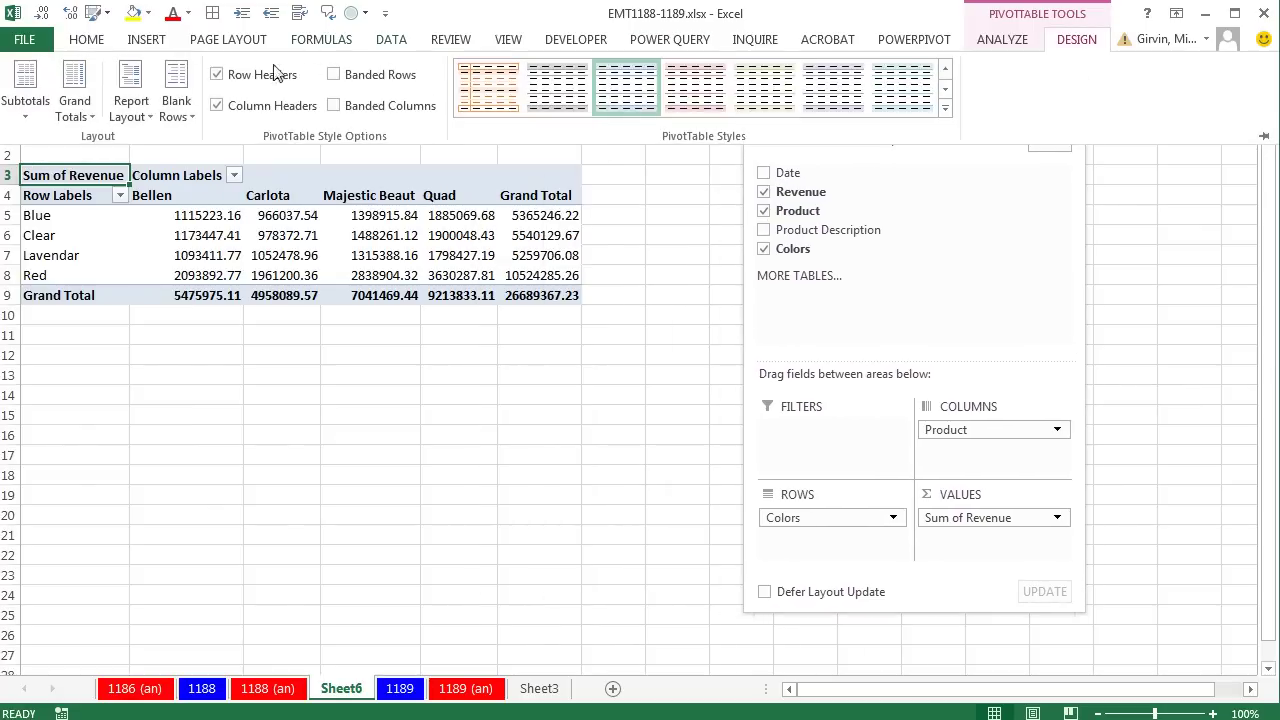
click(131, 100)
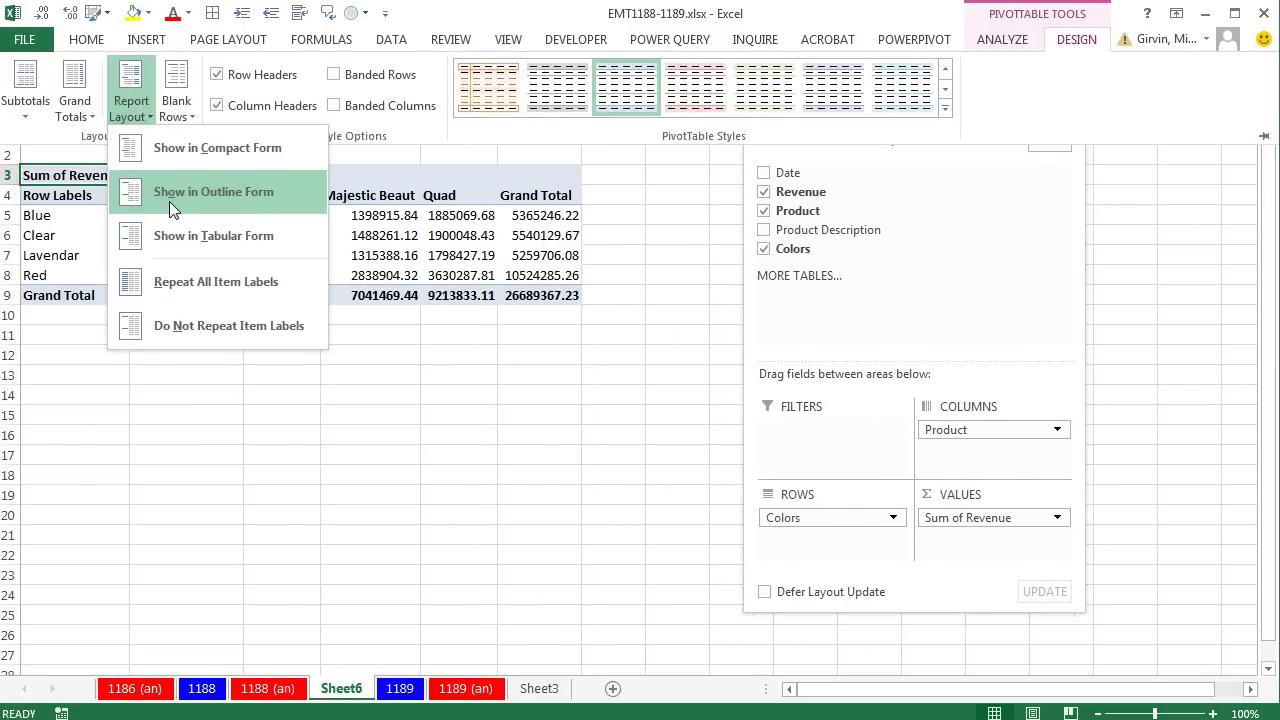
click(174, 236)
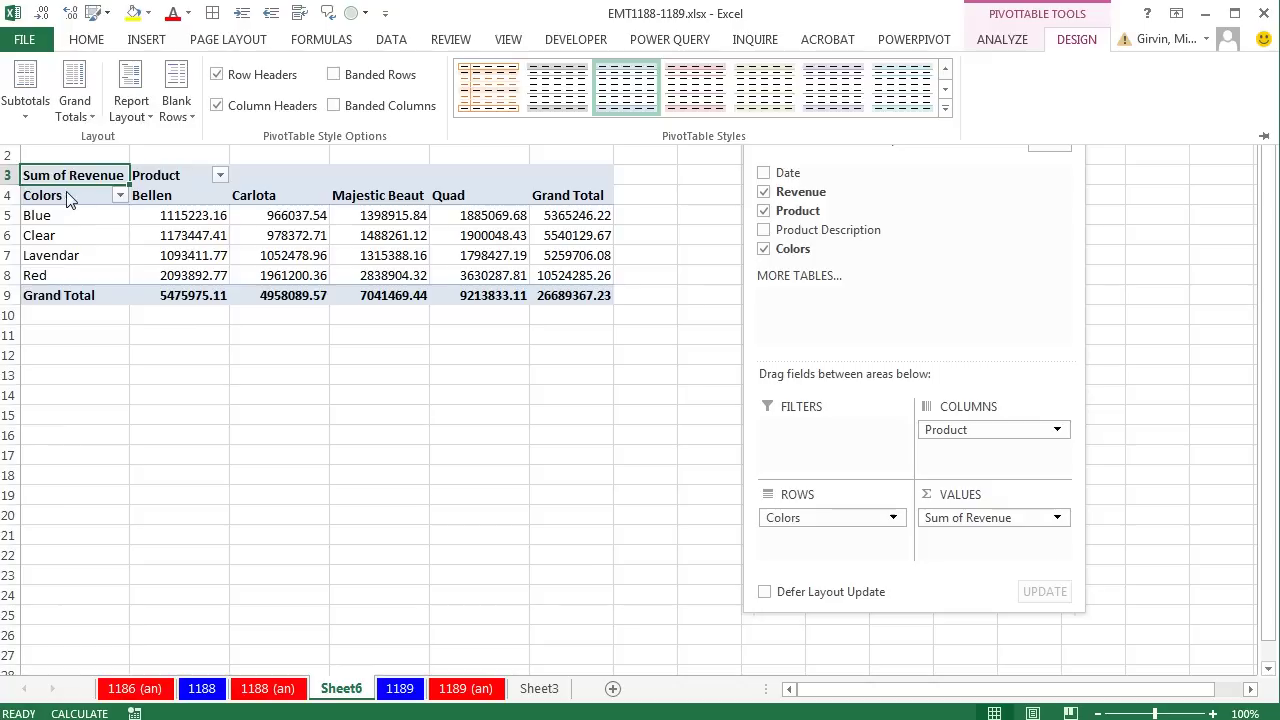
Format the revenue values as Currency with no decimal places.
click(180, 217)
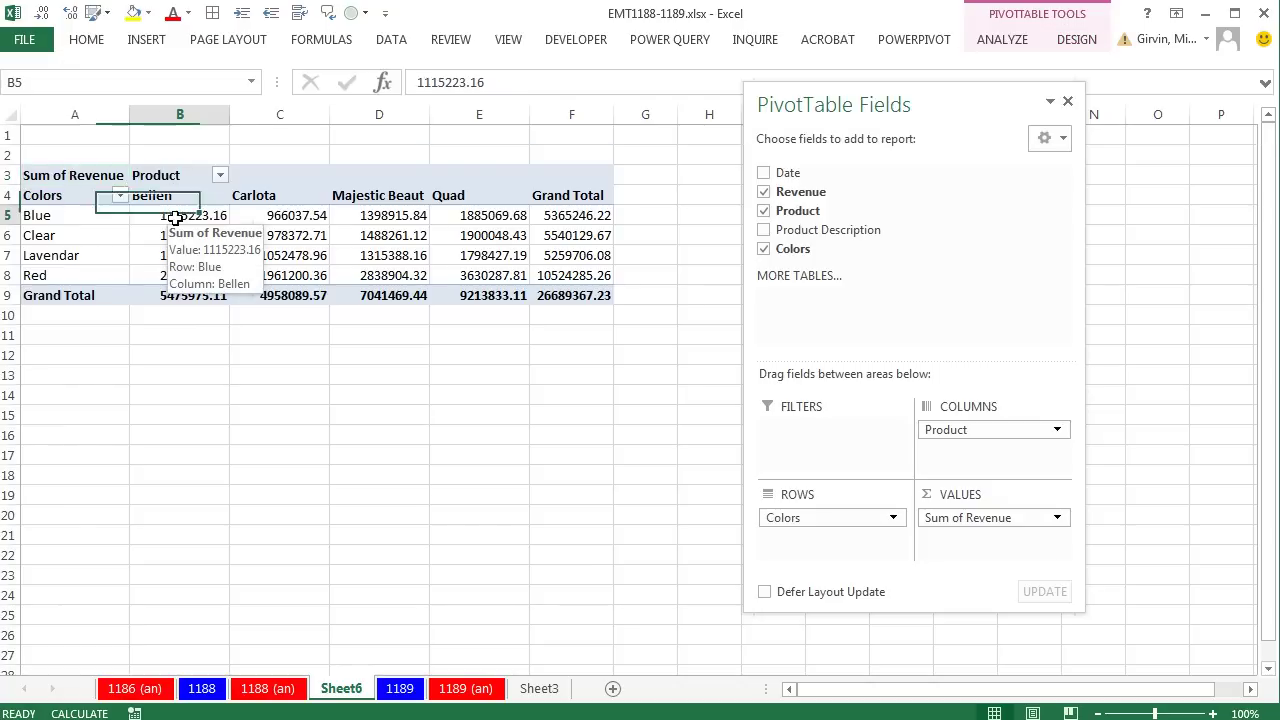
right_click(178, 219)
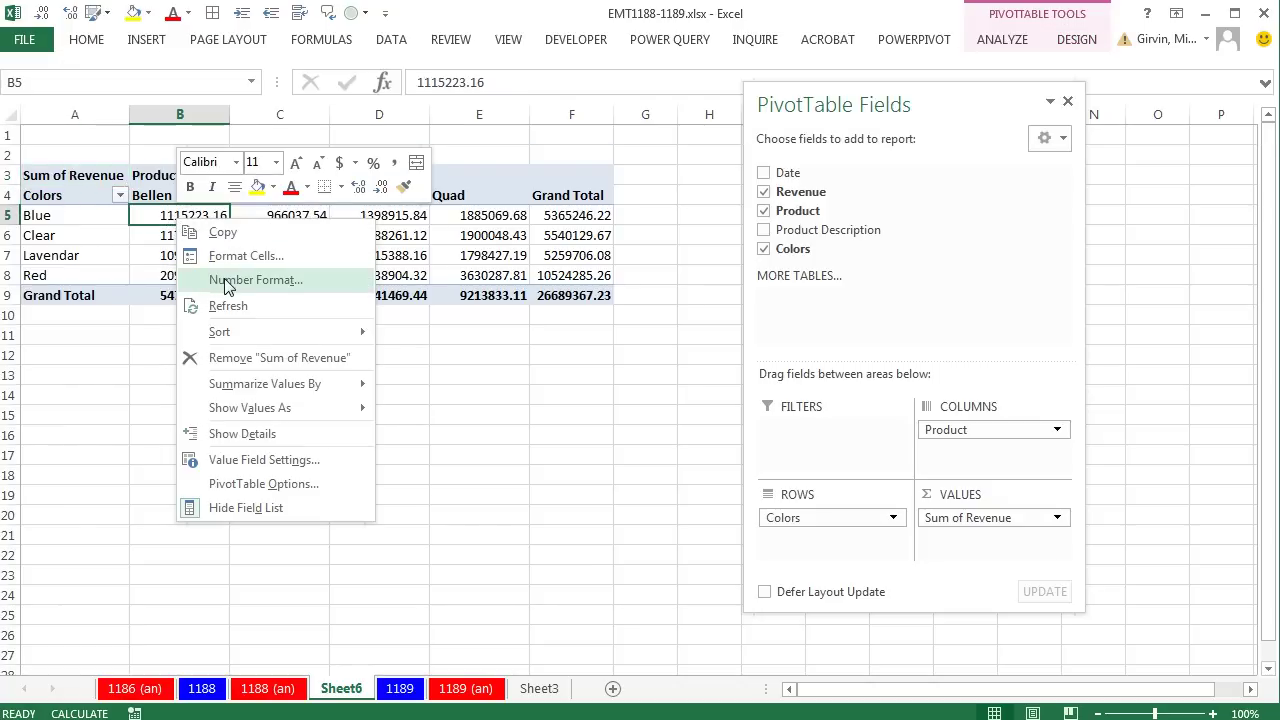
click(228, 283)
drag(84, 60, 311, 77)
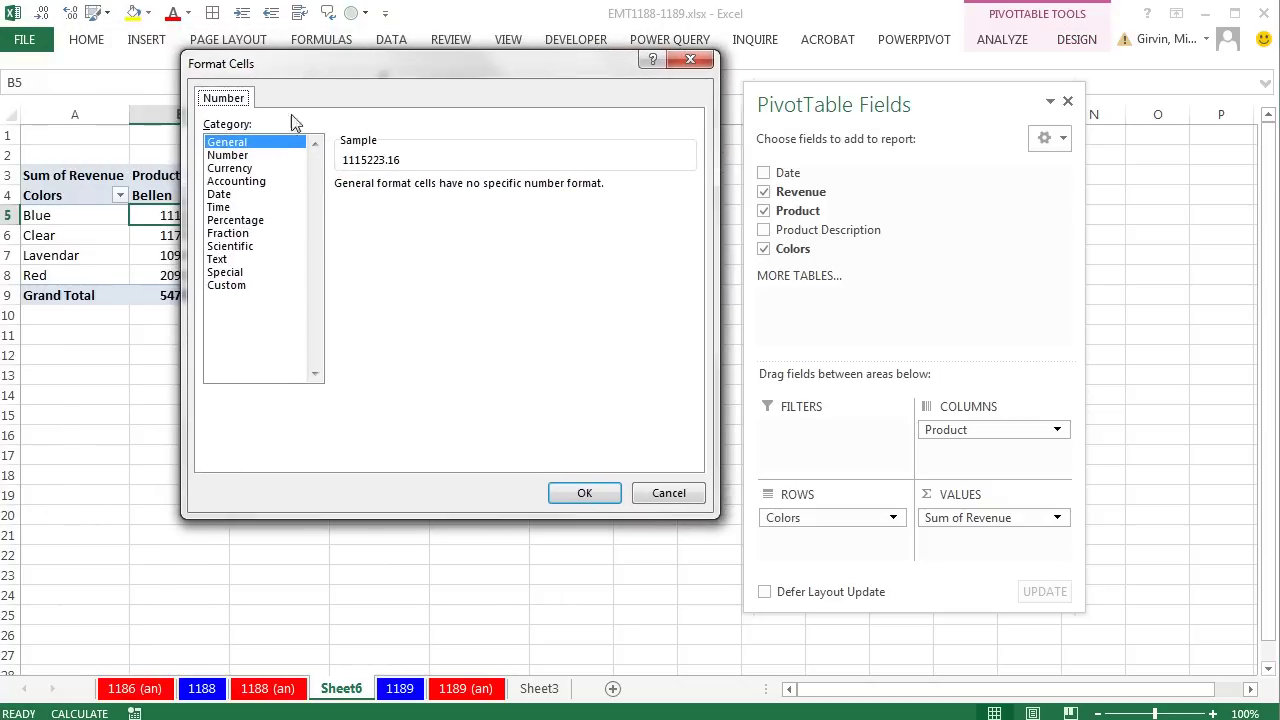
click(232, 168)
click(470, 190)
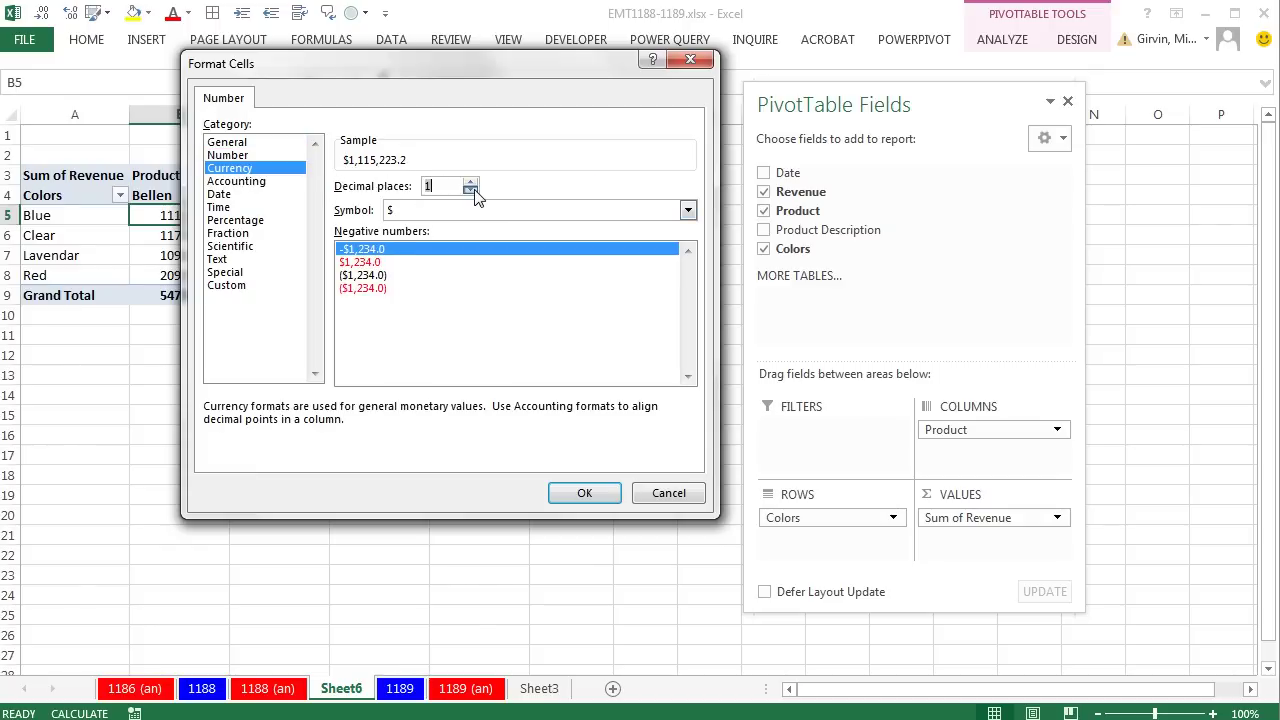
click(584, 493)
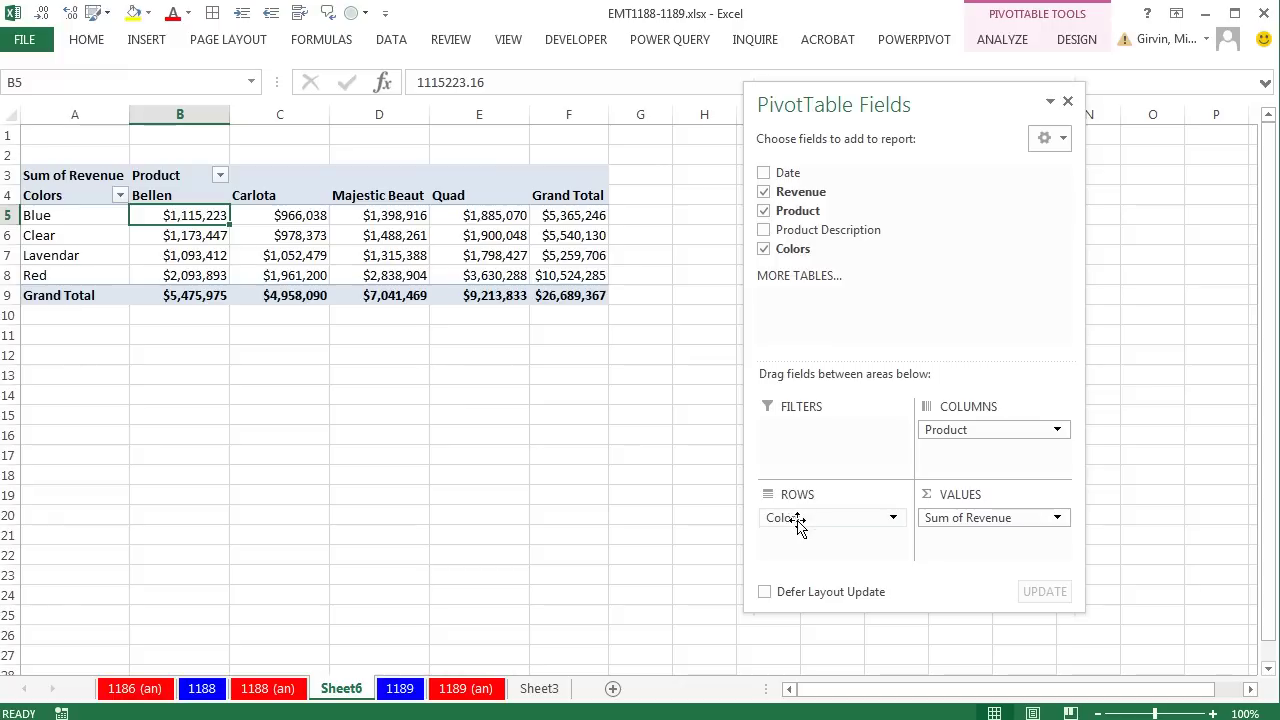
Swap Product into rows, then remove Colors so the PivotTable shows revenue by product only.
drag(797, 527, 843, 539)
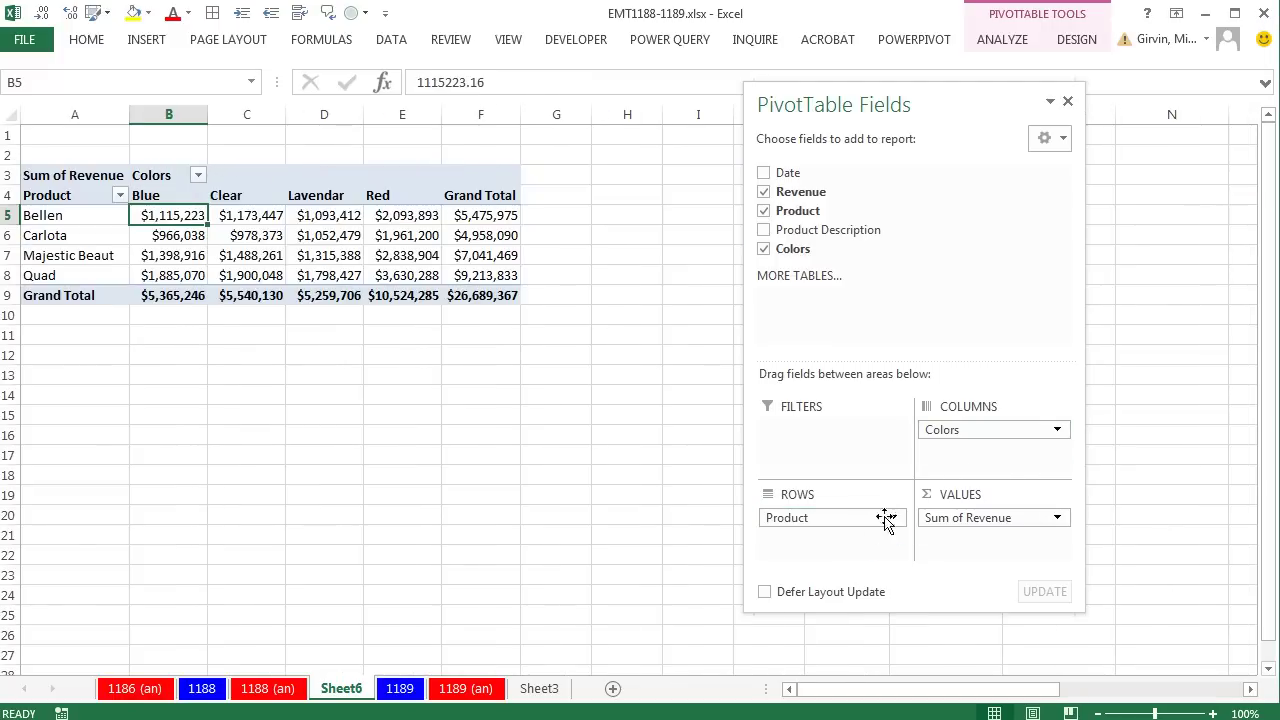
drag(980, 434, 950, 280)
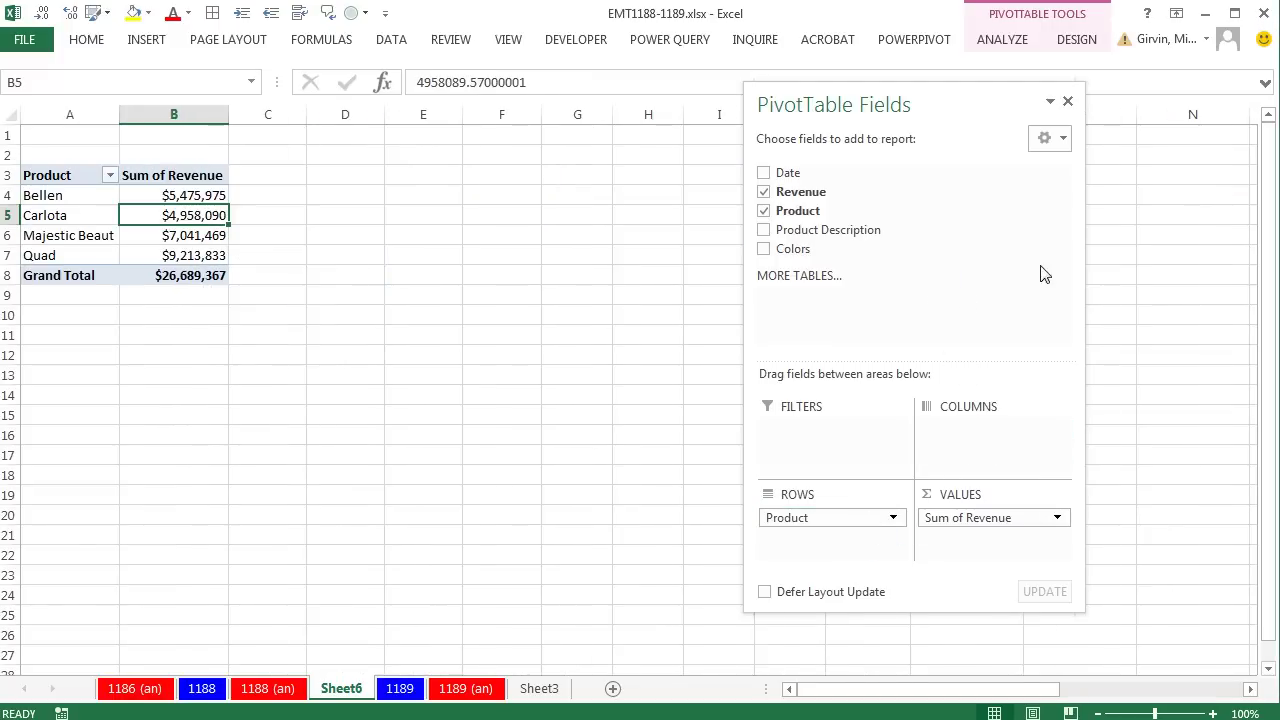
click(998, 47)
Insert a Colors slicer and move and resize it beside the PivotTable near D3.
click(472, 62)
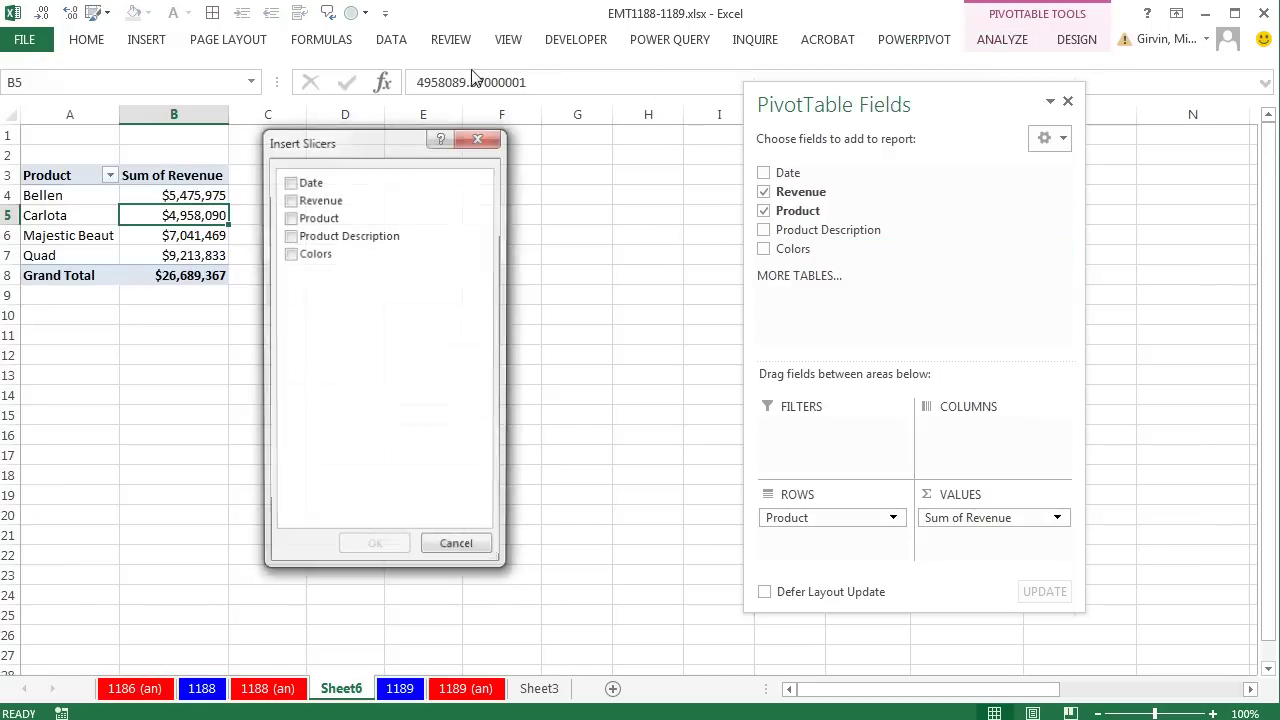
click(291, 254)
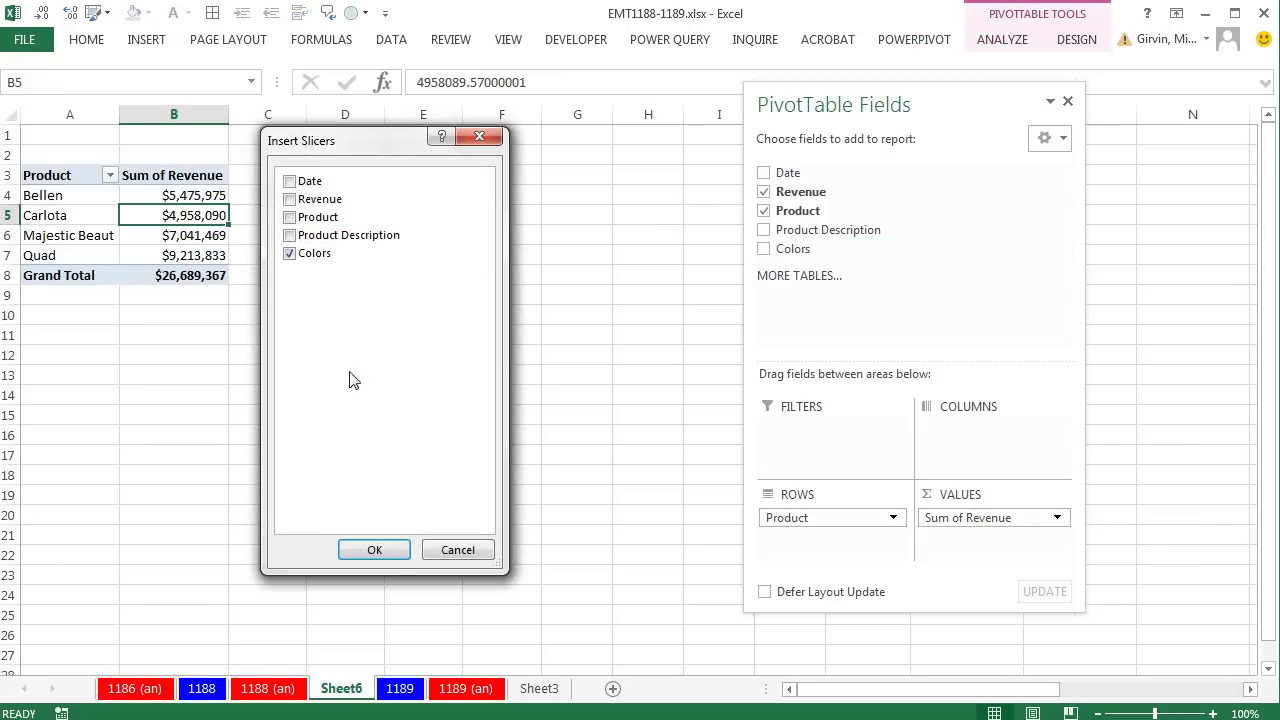
click(374, 549)
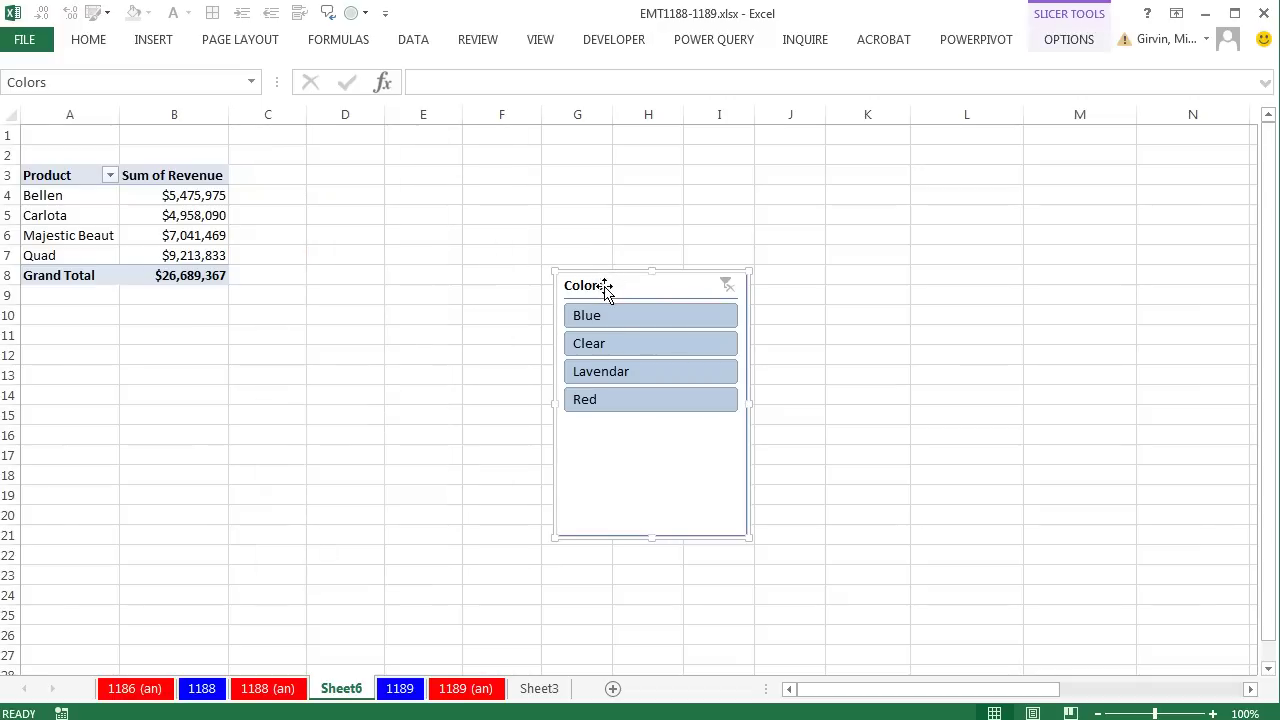
drag(605, 290, 412, 175)
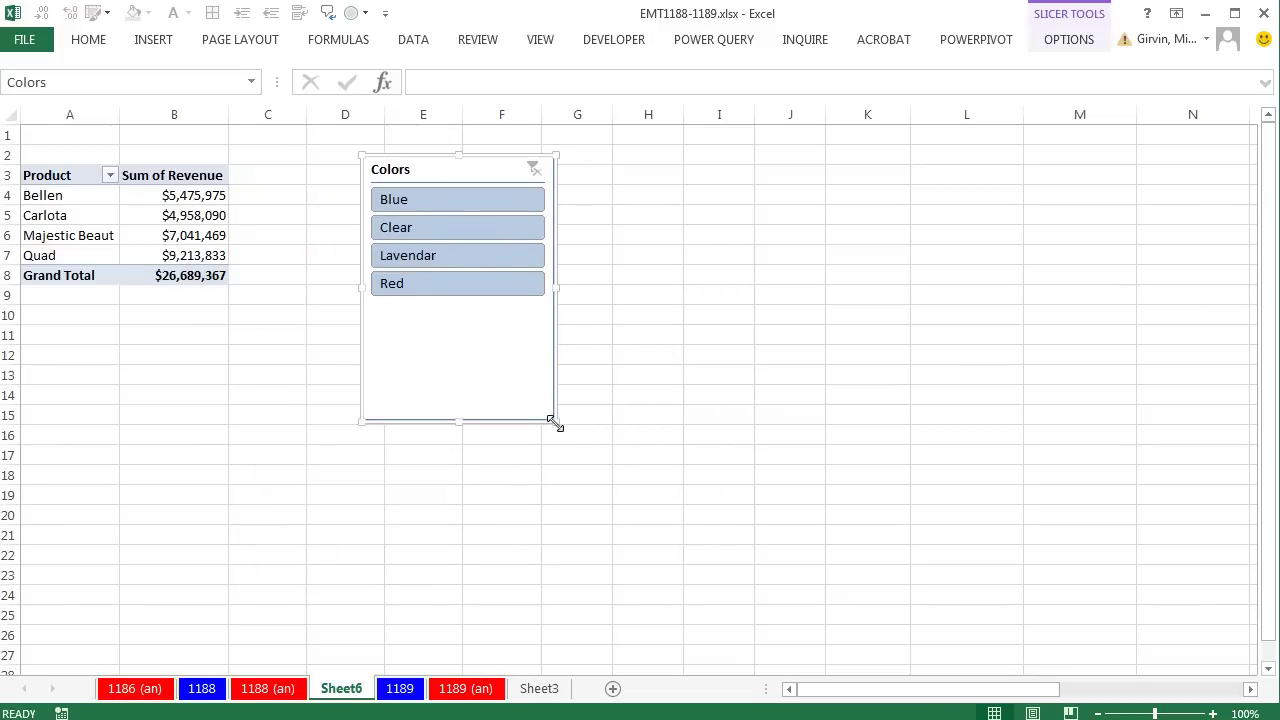
drag(556, 424, 494, 328)
Filter the slicer through Lavendar and Clear to Blue, then return to sheet 1189.
click(433, 258)
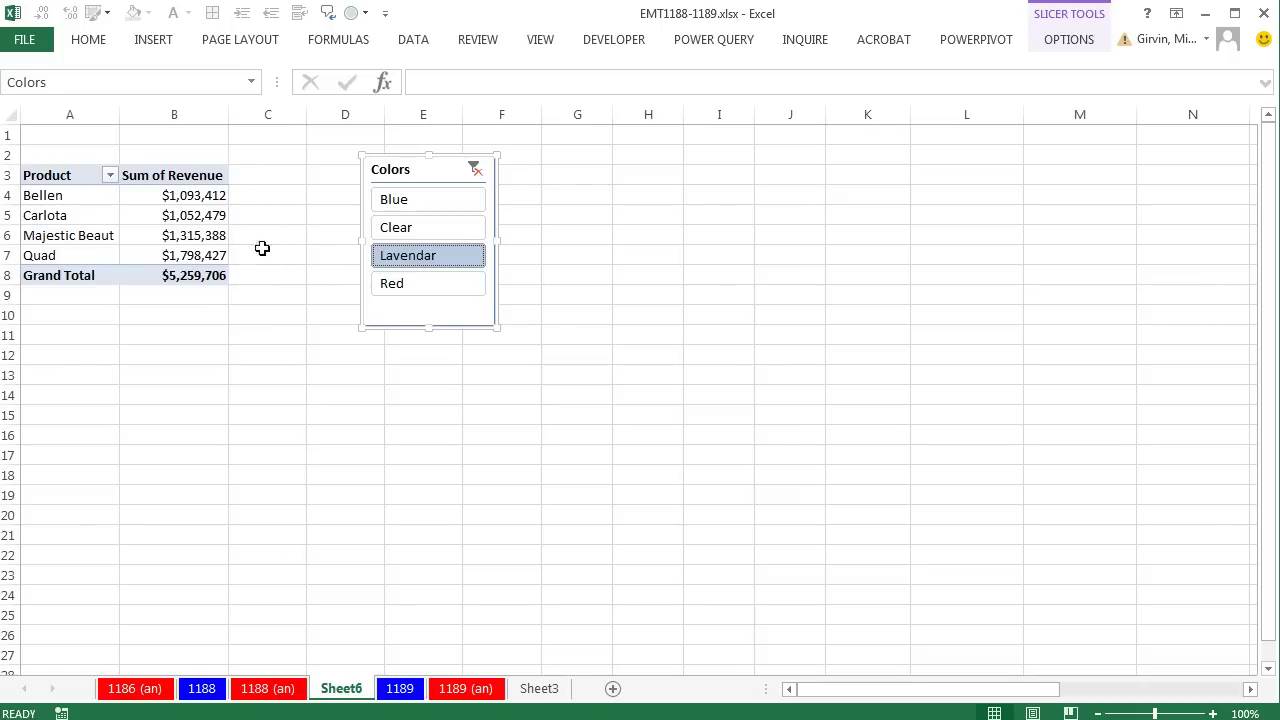
click(409, 229)
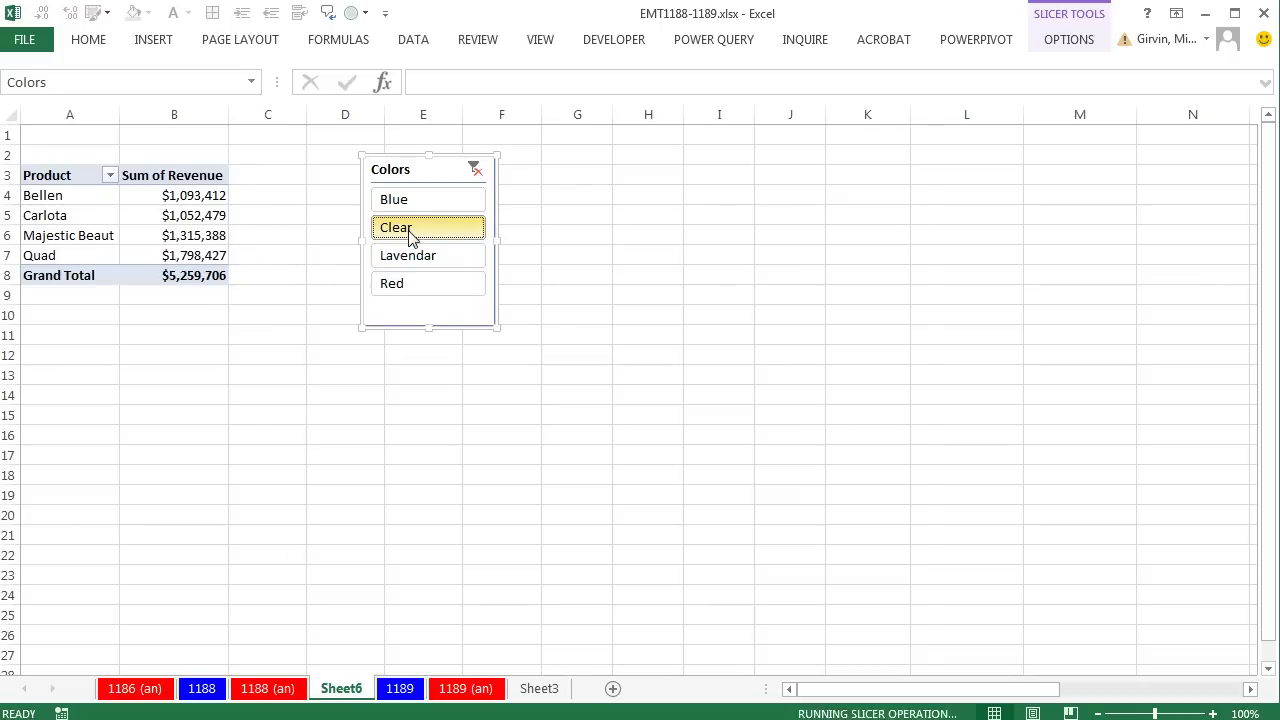
click(421, 205)
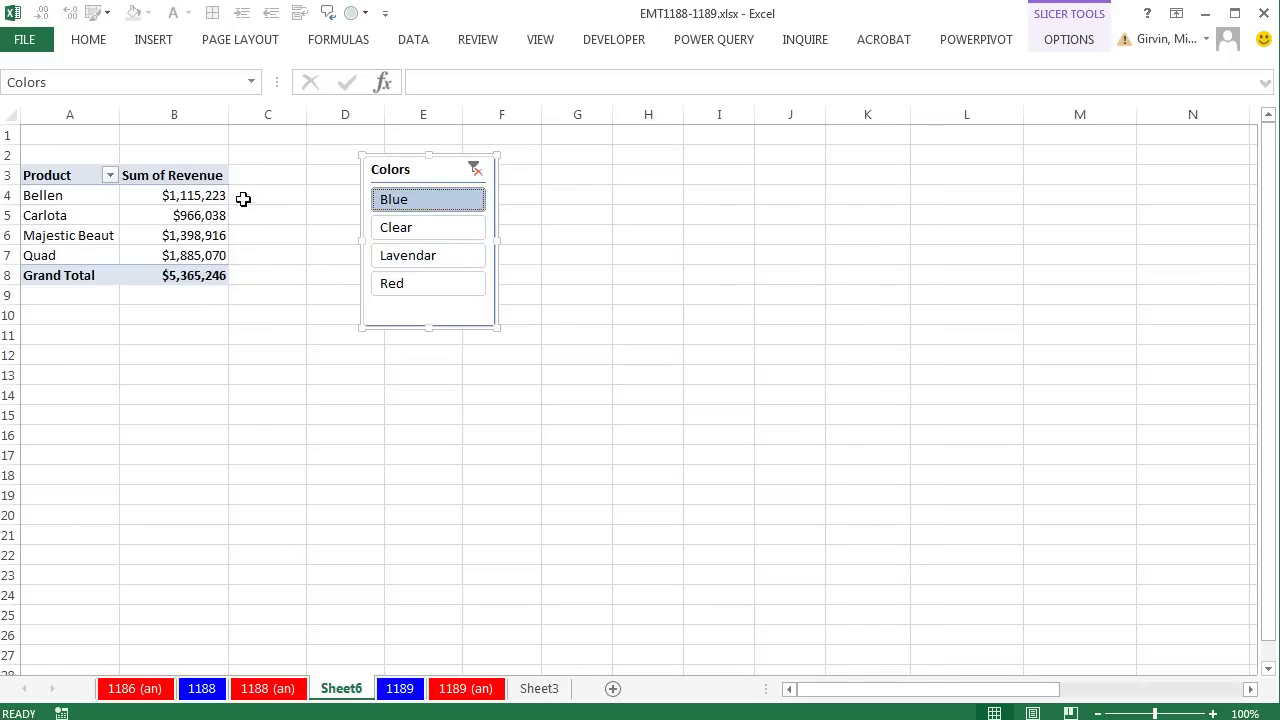
click(403, 694)
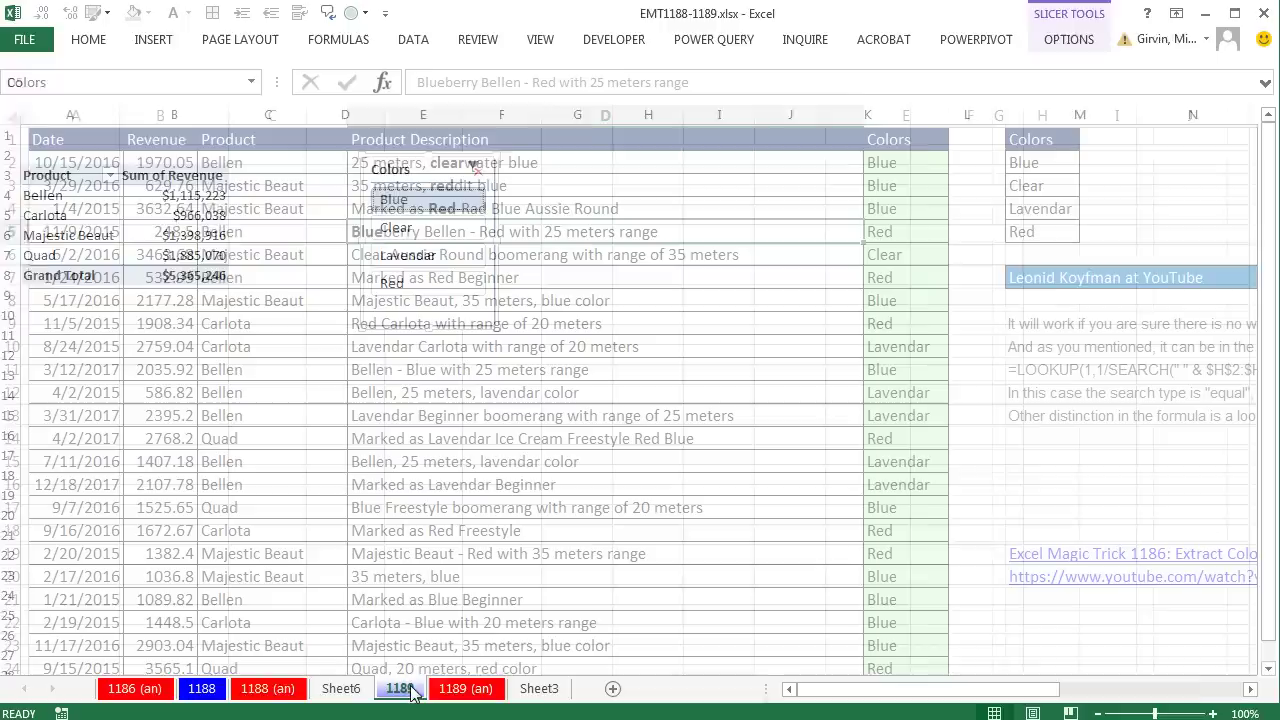